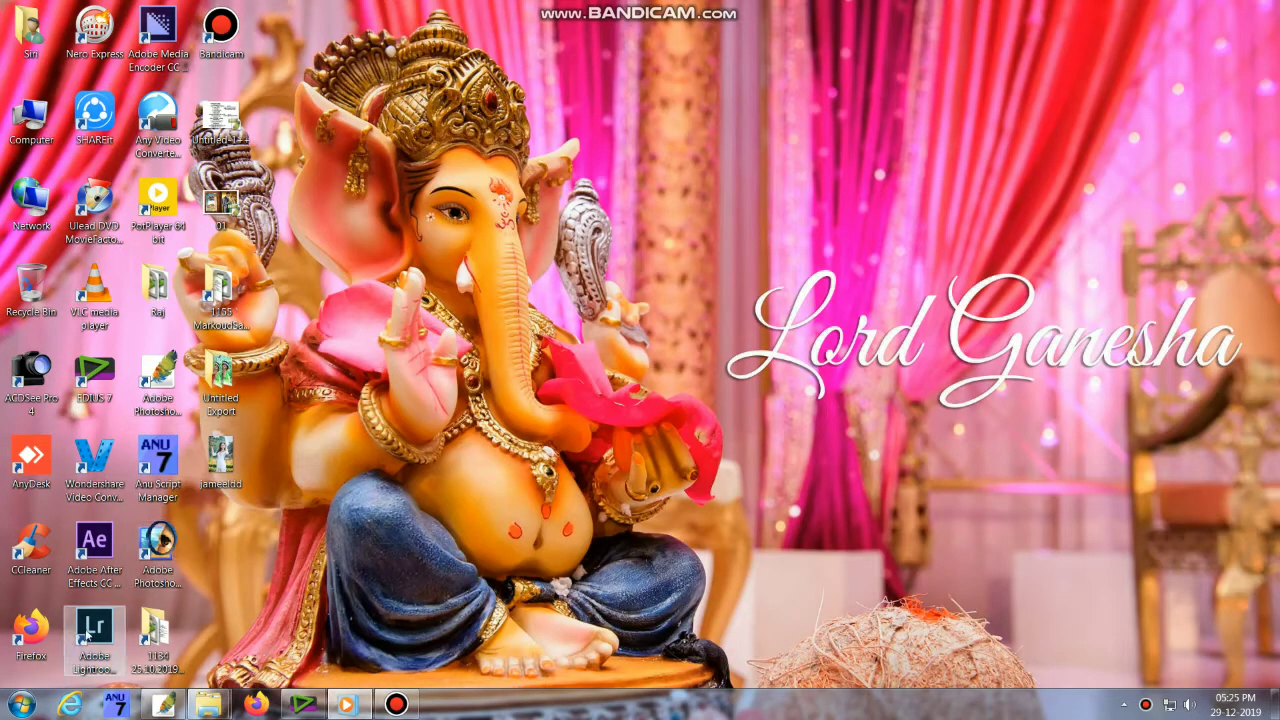
# - Launch Lightroom Classic from its desktop shortcut to show the four Desktop photos in Library
pyautogui.click(87, 632)
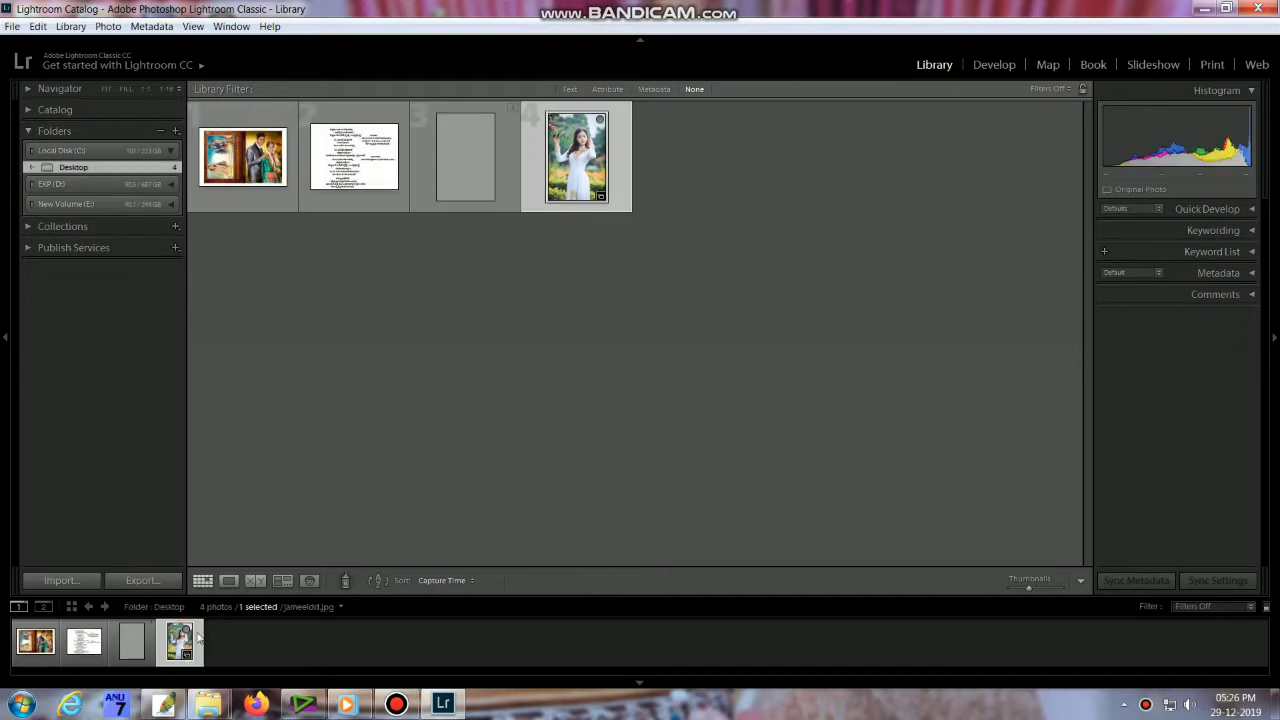
# - Edit the portrait in Develop's Basic panel, adjusting white balance and resetting Tint to 0
pyautogui.click(981, 64)
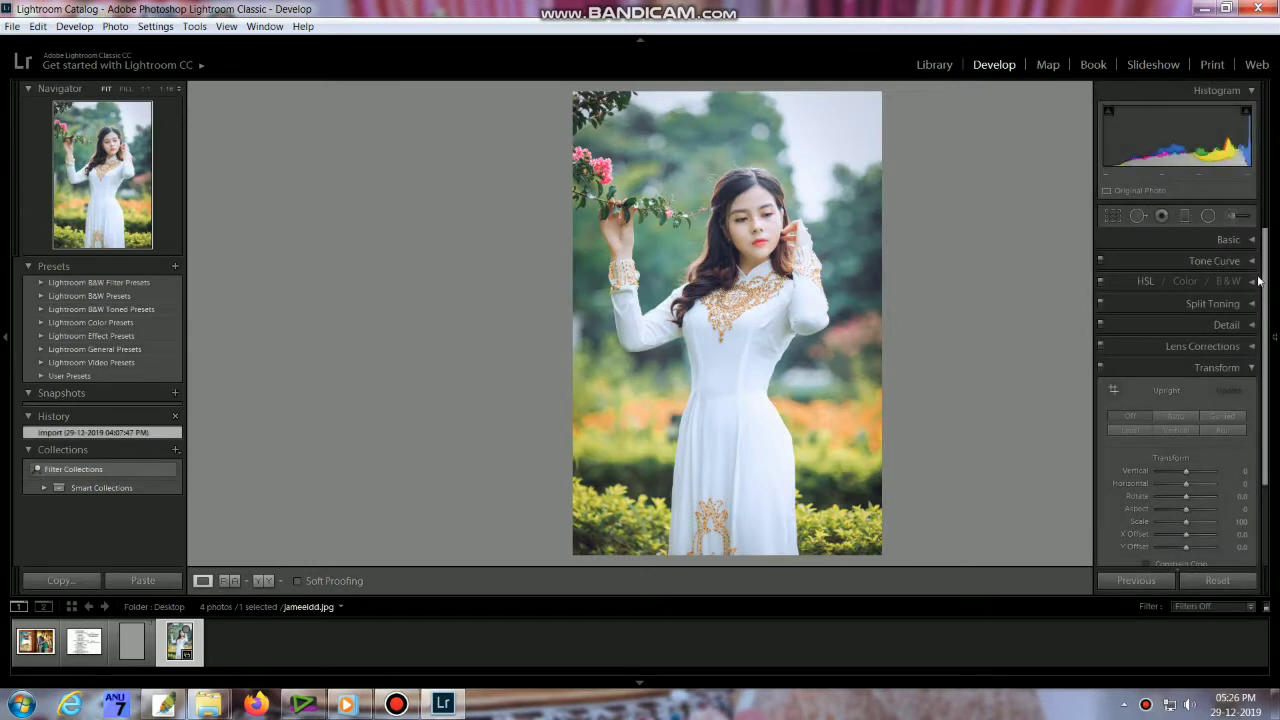
pyautogui.click(1237, 262)
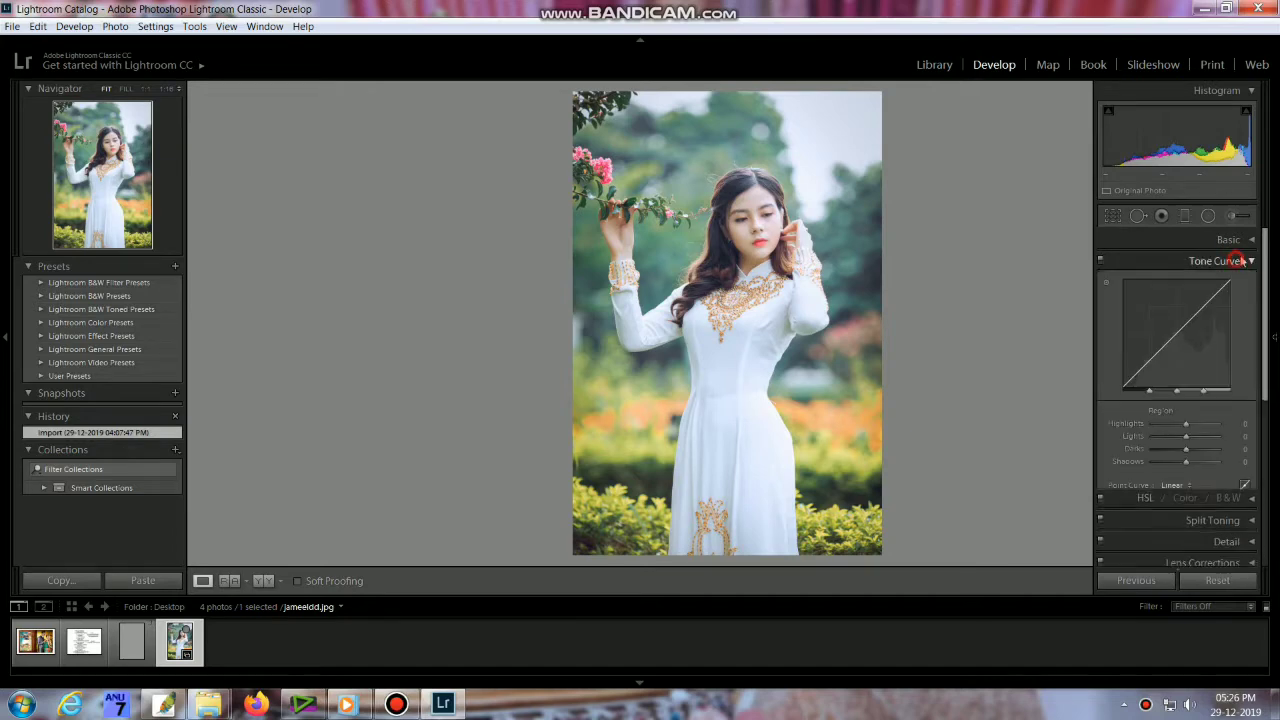
pyautogui.click(1240, 261)
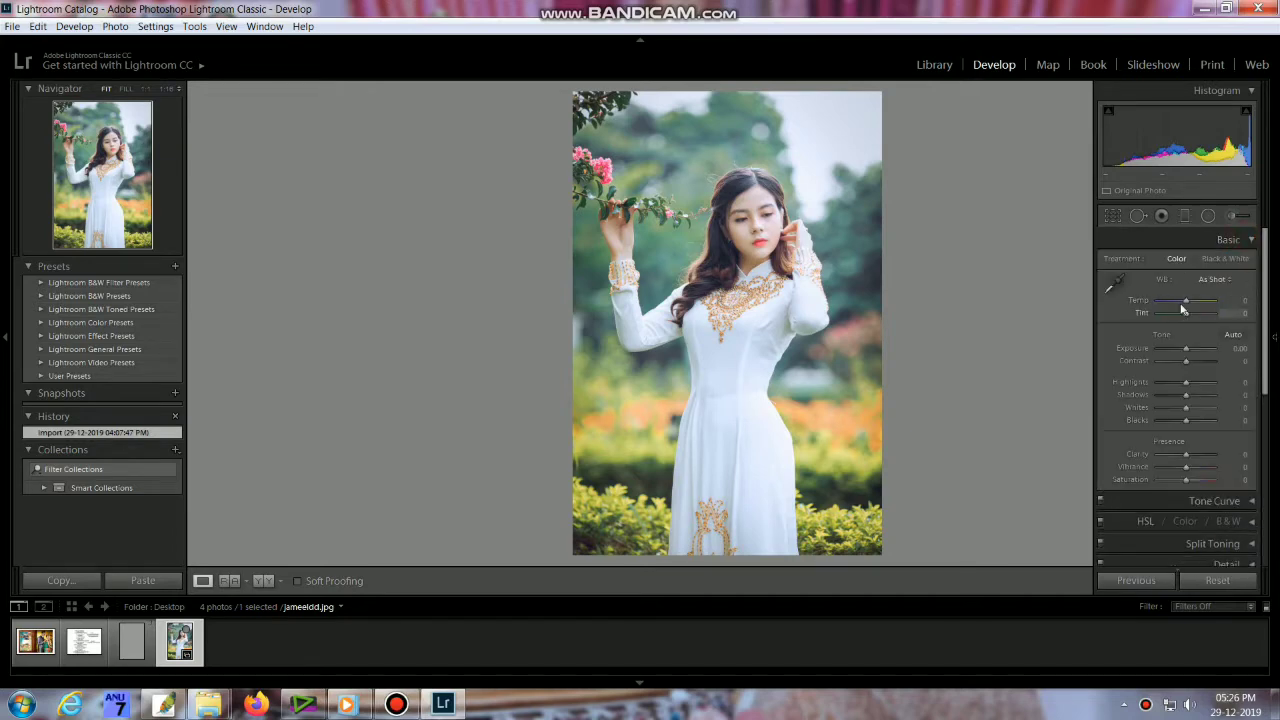
pyautogui.moveTo(1186, 302); pyautogui.dragTo(1180, 314)
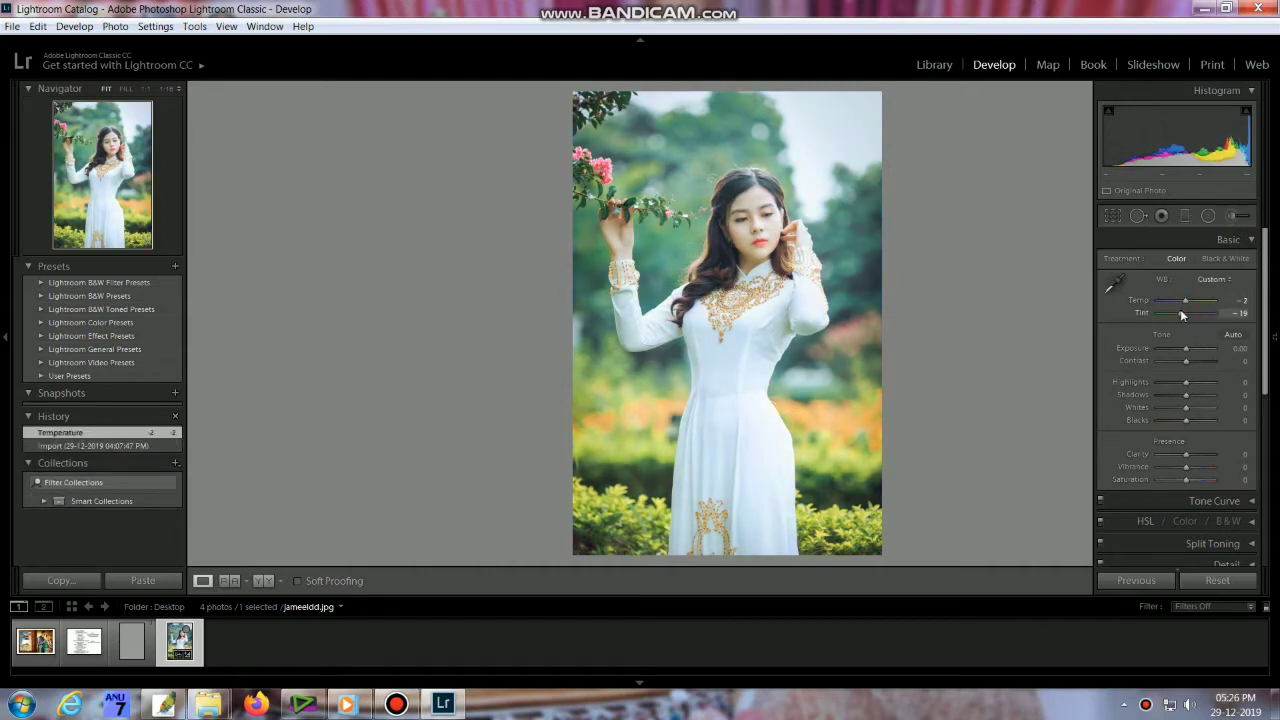
pyautogui.doubleClick(1185, 312)
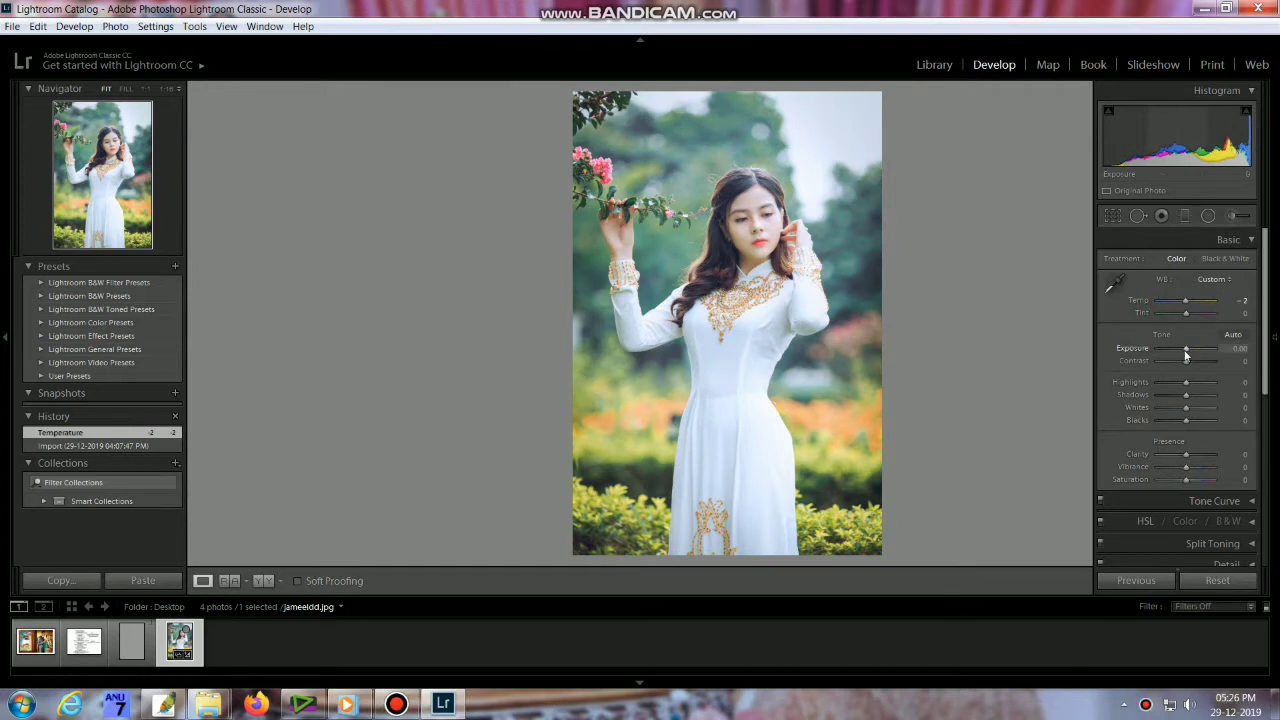
# - Darken exposure slightly, raise Whites to +17 and set Clarity to -2
pyautogui.moveTo(1186, 348)
pyautogui.mouseDown()
pyautogui.moveTo(1212, 361)
pyautogui.moveTo(1183, 395)
pyautogui.mouseUp()
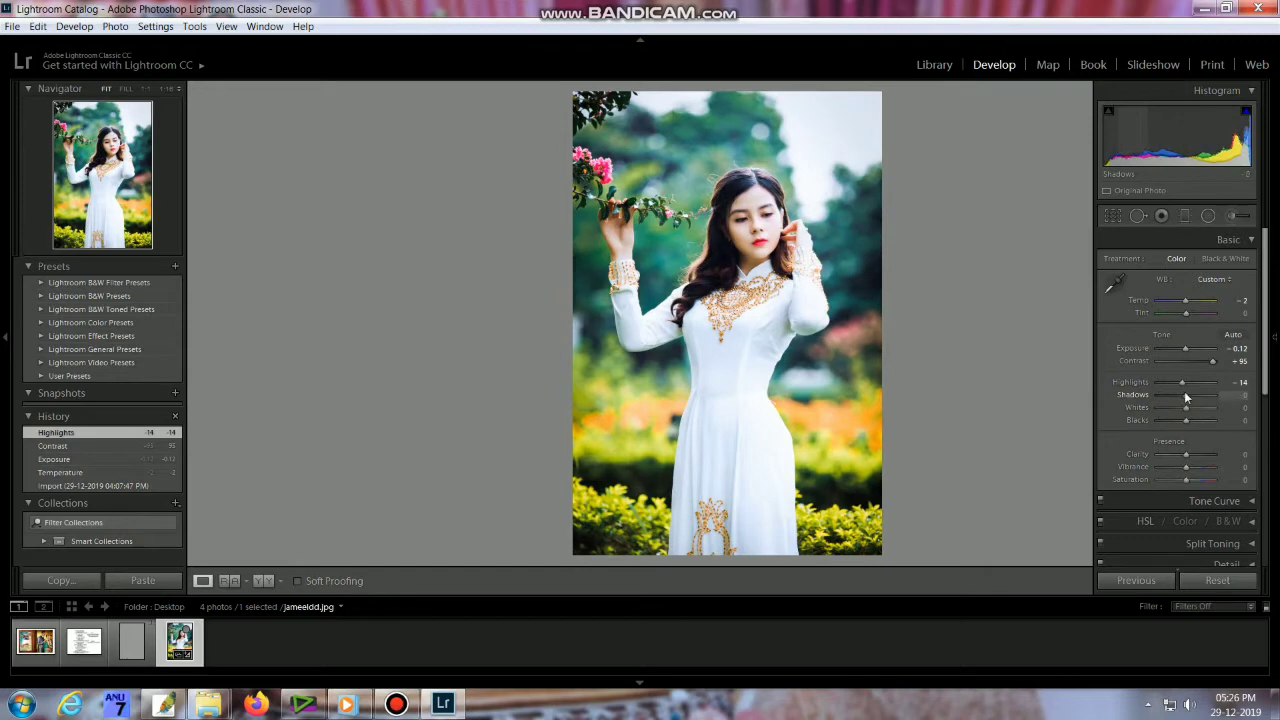
pyautogui.moveTo(1184, 409); pyautogui.dragTo(1183, 421)
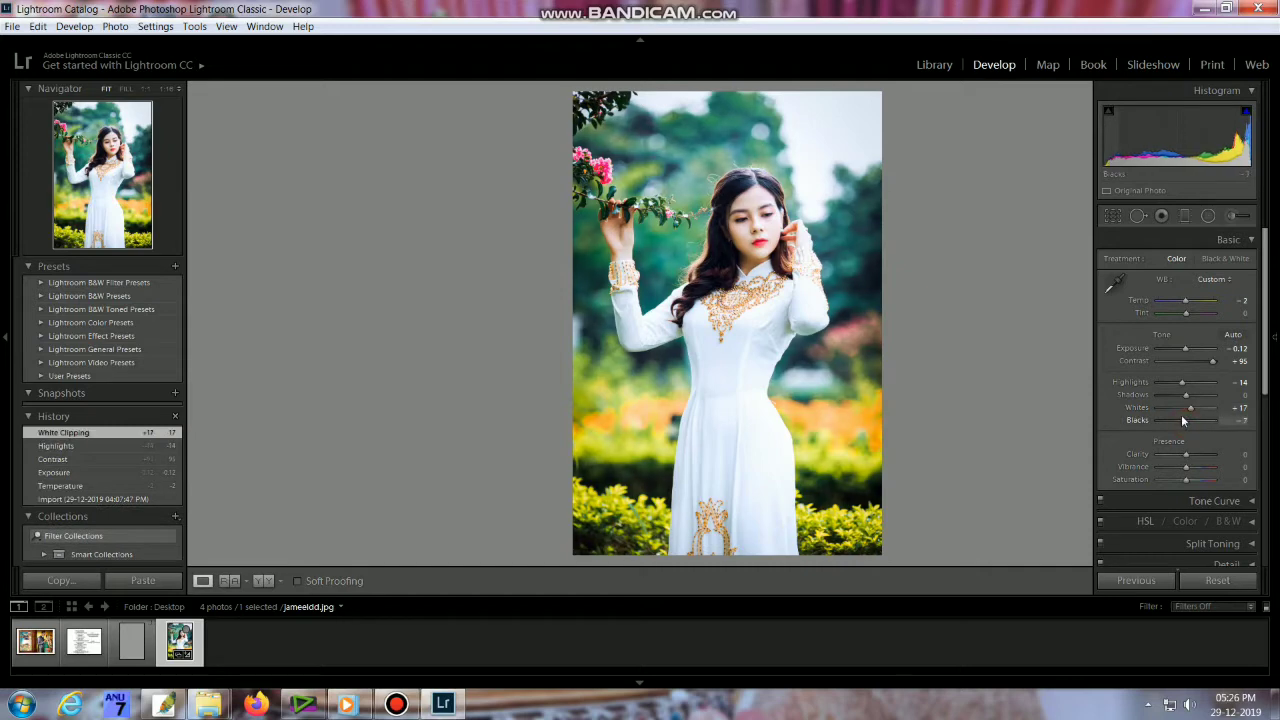
pyautogui.scroll(-3, 1193, 350)
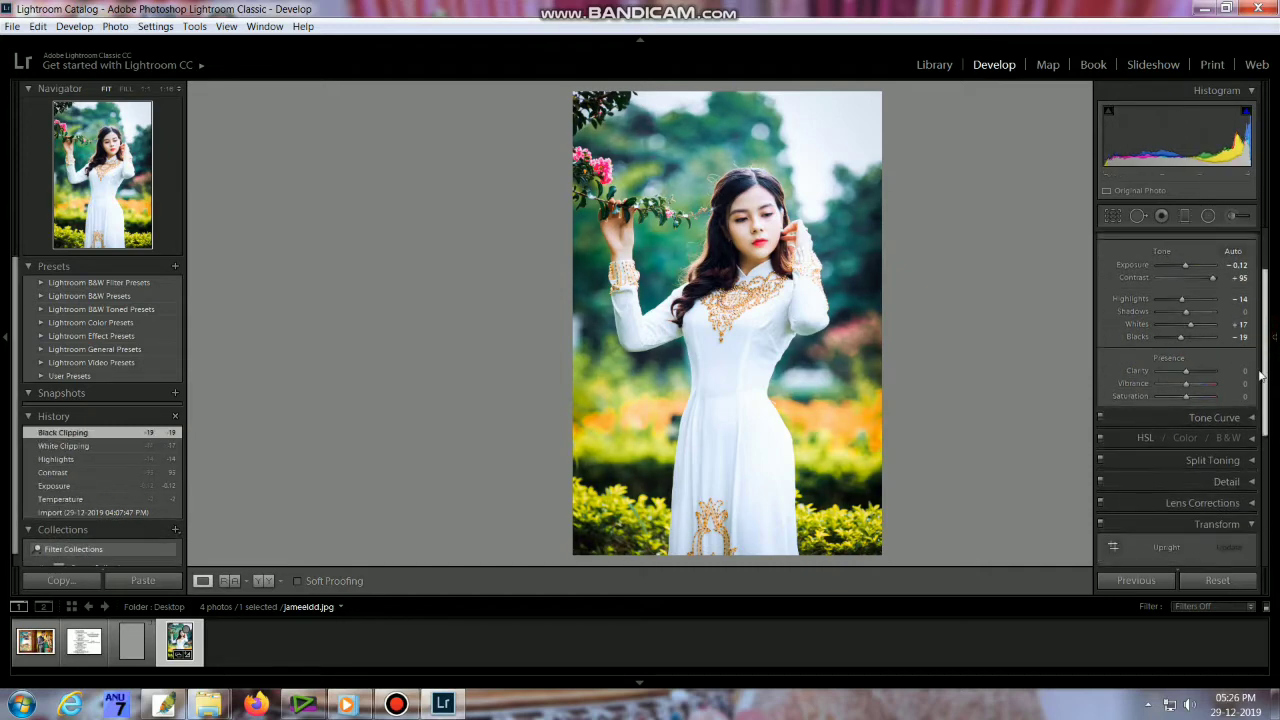
pyautogui.moveTo(1186, 337)
pyautogui.mouseDown()
pyautogui.moveTo(1202, 353)
pyautogui.moveTo(1191, 356)
pyautogui.mouseUp()
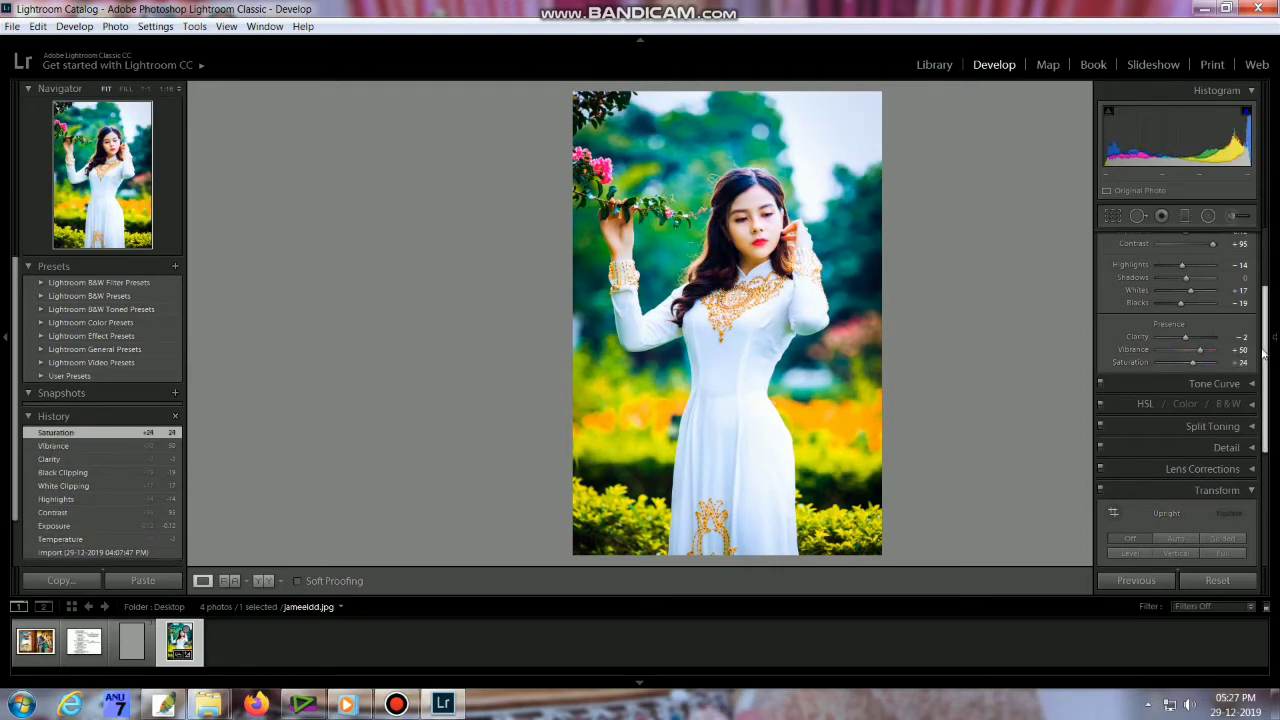
pyautogui.scroll(-2, 1263, 352)
# - Set the tone curve regions to Highlights -11, Lights -5, Shadows -5, with Darks at 0
pyautogui.click(1214, 298)
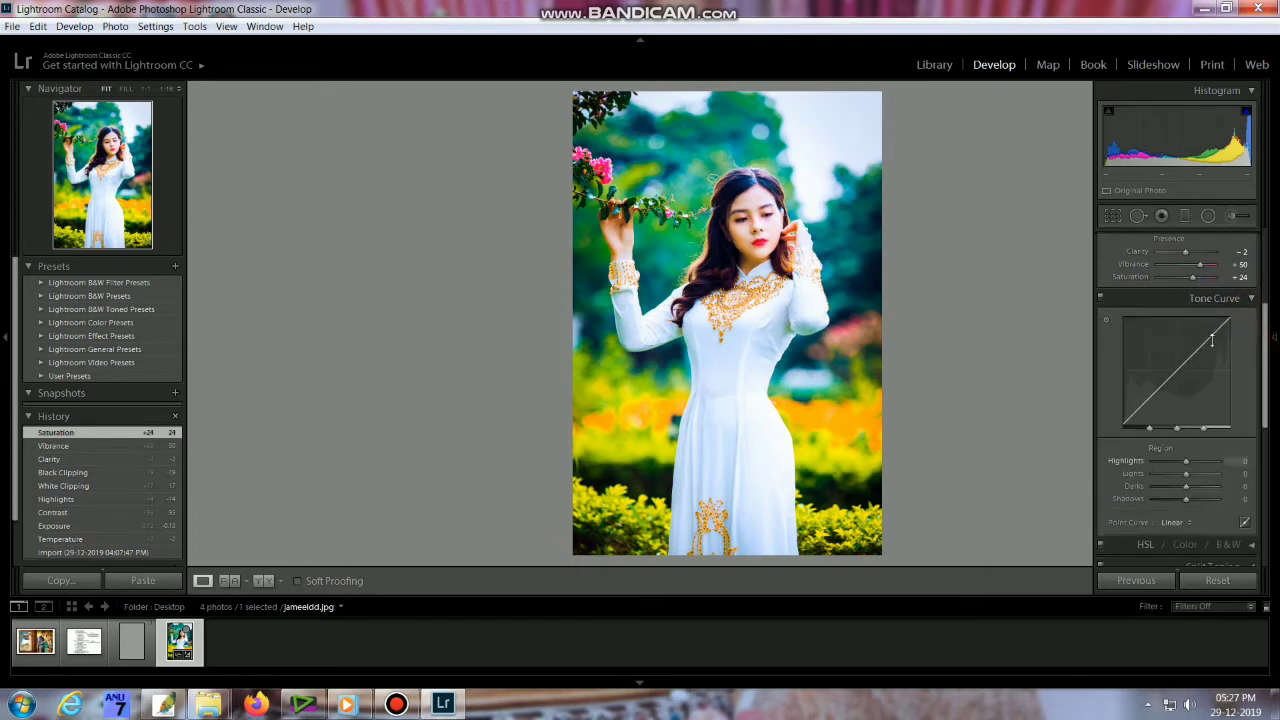
pyautogui.moveTo(1211, 341)
pyautogui.moveTo(1185, 361); pyautogui.dragTo(1191, 362)
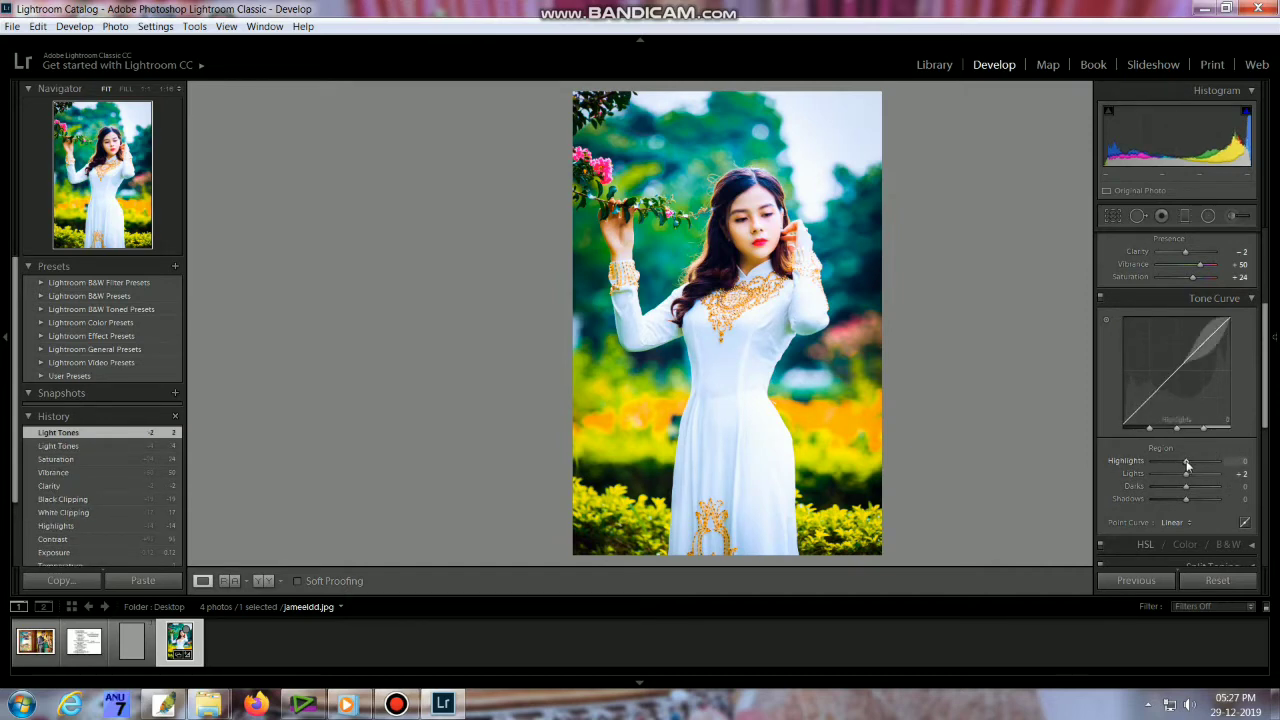
pyautogui.moveTo(1186, 461); pyautogui.dragTo(1183, 475)
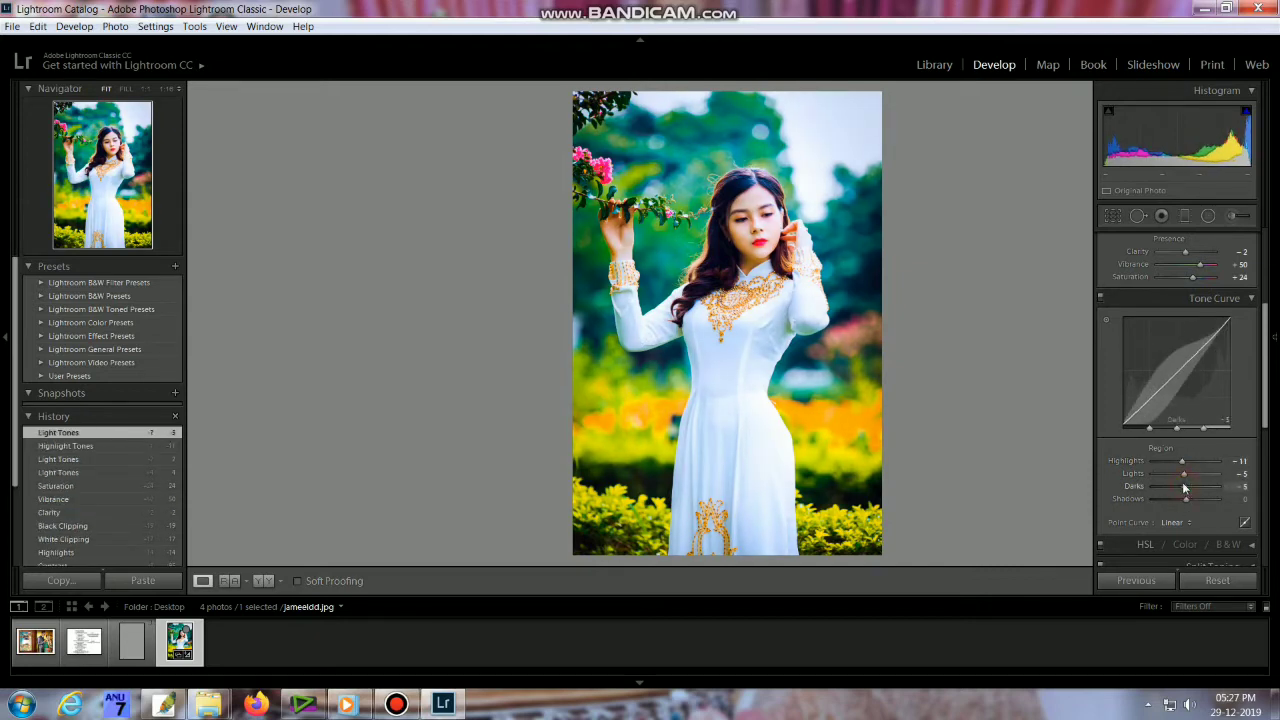
pyautogui.moveTo(1182, 482); pyautogui.dragTo(1186, 500)
pyautogui.click(1187, 500)
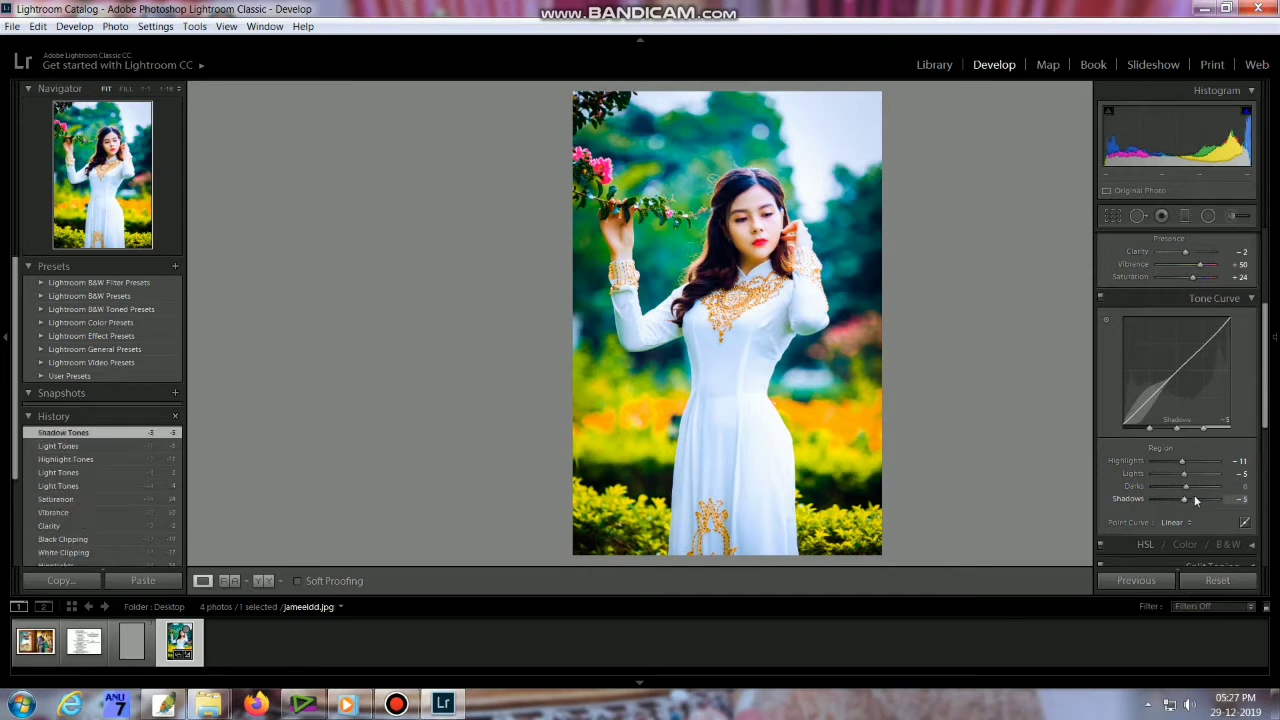
# - In HSL Color, set the Red hue to +40 and Red saturation to -11
pyautogui.scroll(-3, 1260, 436)
pyautogui.scroll(-2, 1260, 436)
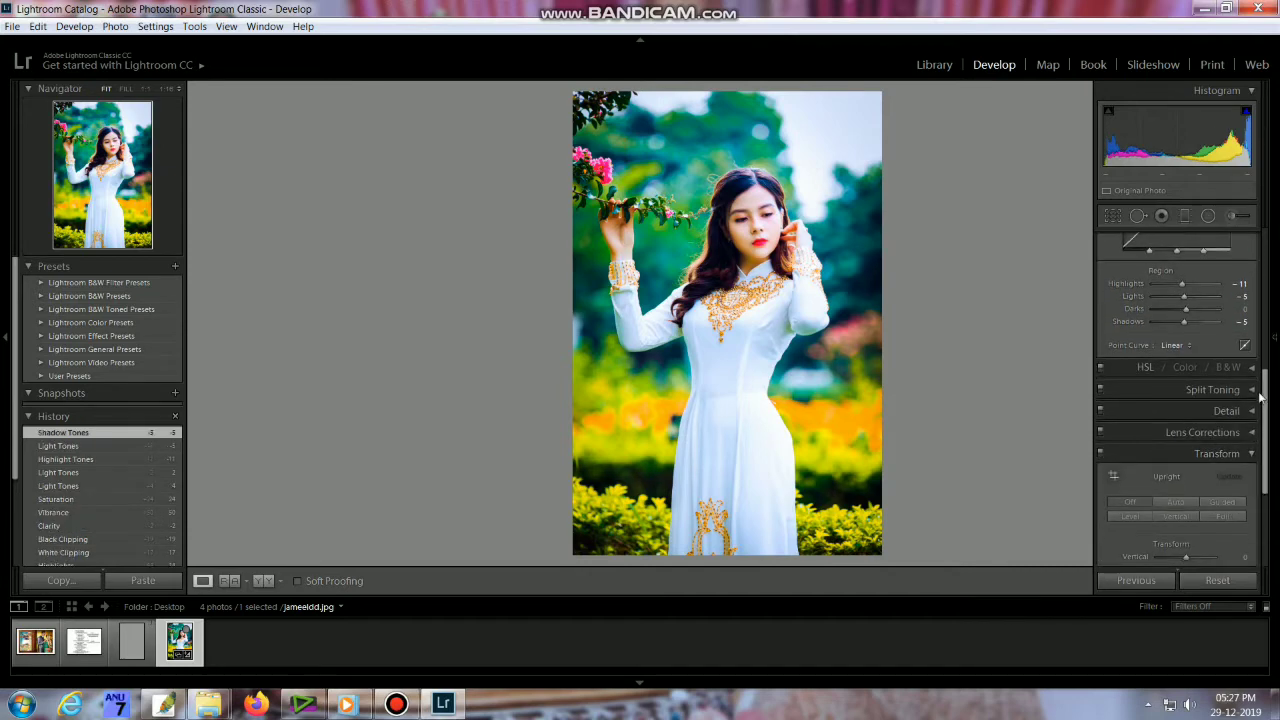
pyautogui.click(1250, 369)
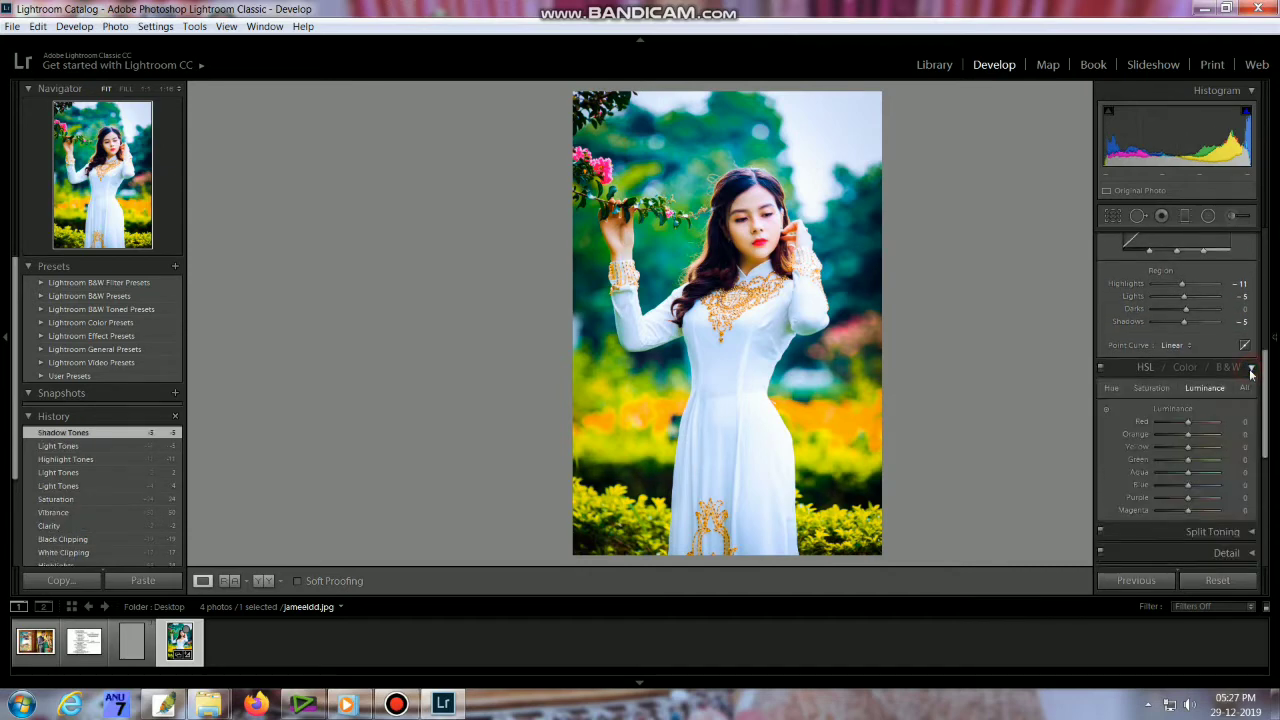
pyautogui.click(1184, 367)
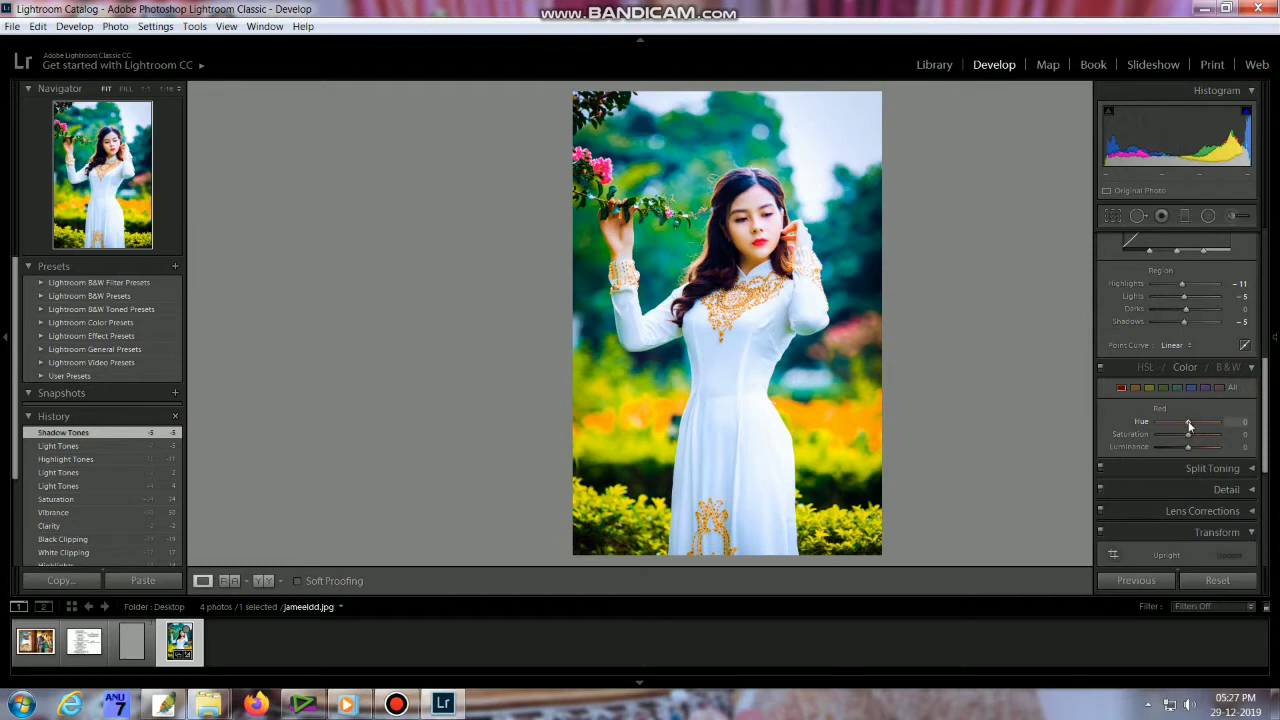
pyautogui.moveTo(1189, 425)
pyautogui.mouseDown()
pyautogui.moveTo(1172, 424)
pyautogui.moveTo(1202, 426)
pyautogui.mouseUp()
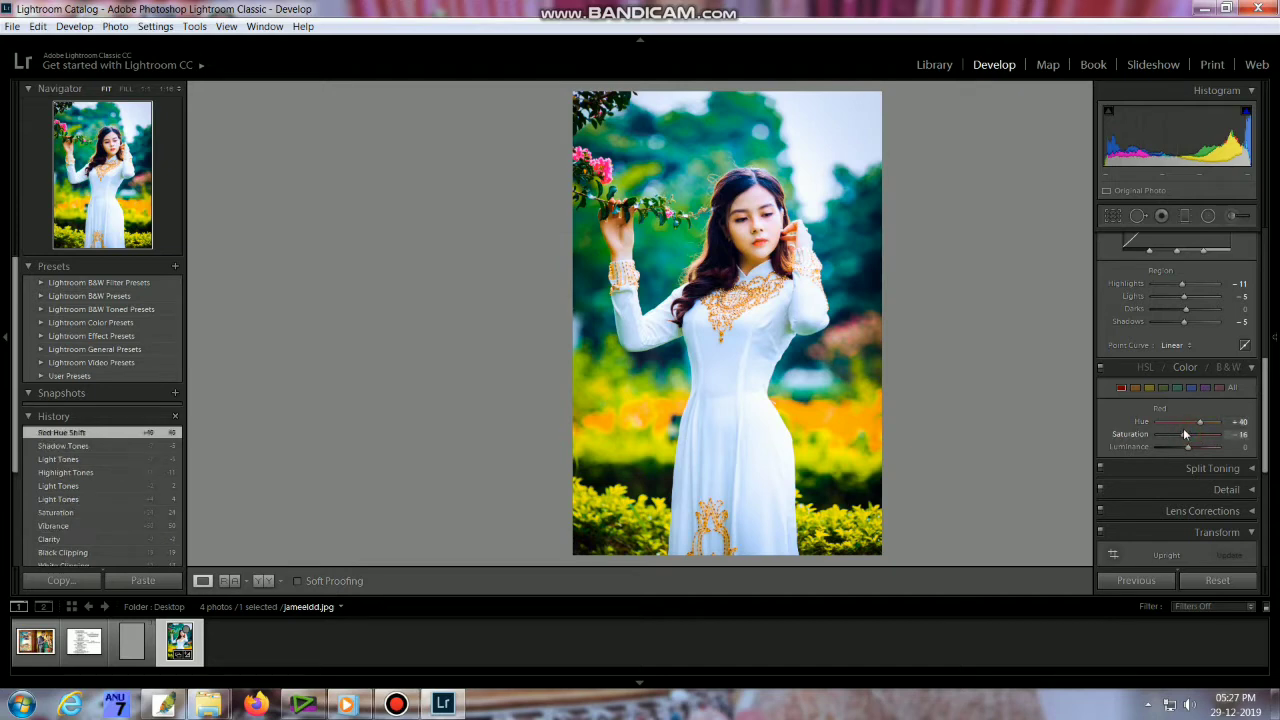
pyautogui.moveTo(1185, 434)
pyautogui.mouseDown()
pyautogui.moveTo(1198, 435)
pyautogui.moveTo(1174, 447)
pyautogui.moveTo(1188, 449)
pyautogui.mouseUp()
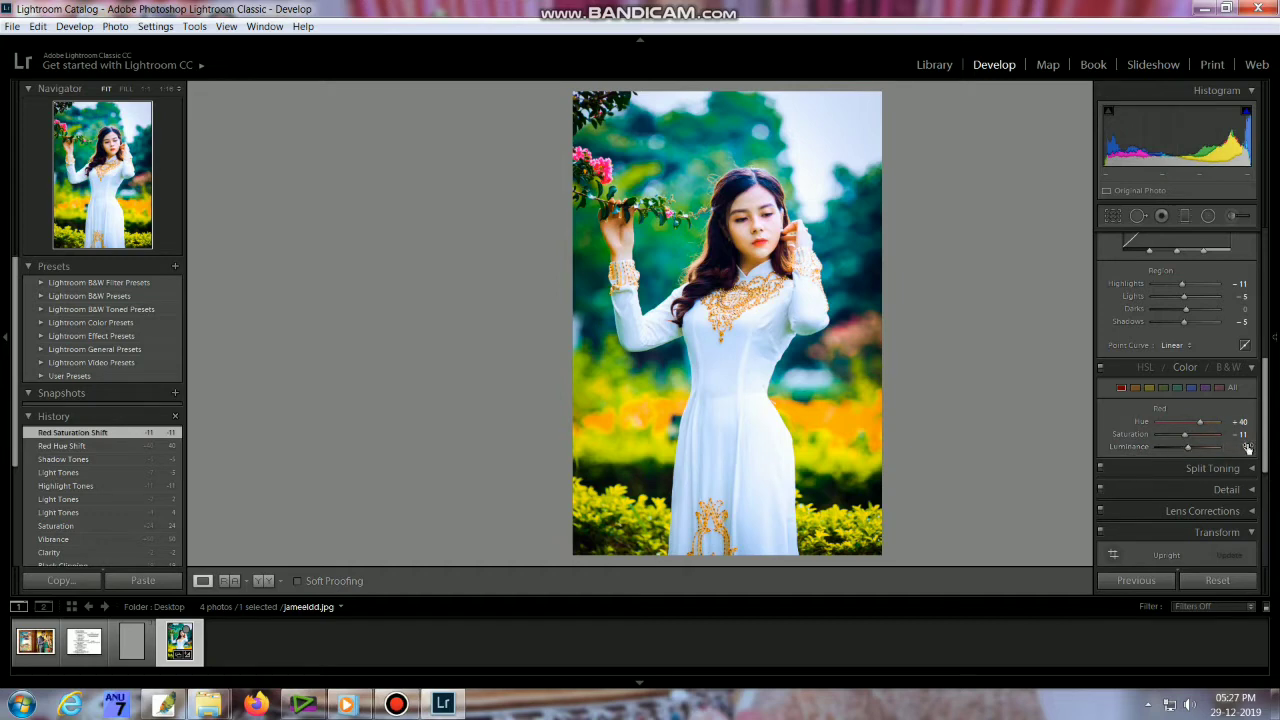
pyautogui.scroll(-3, 1258, 405)
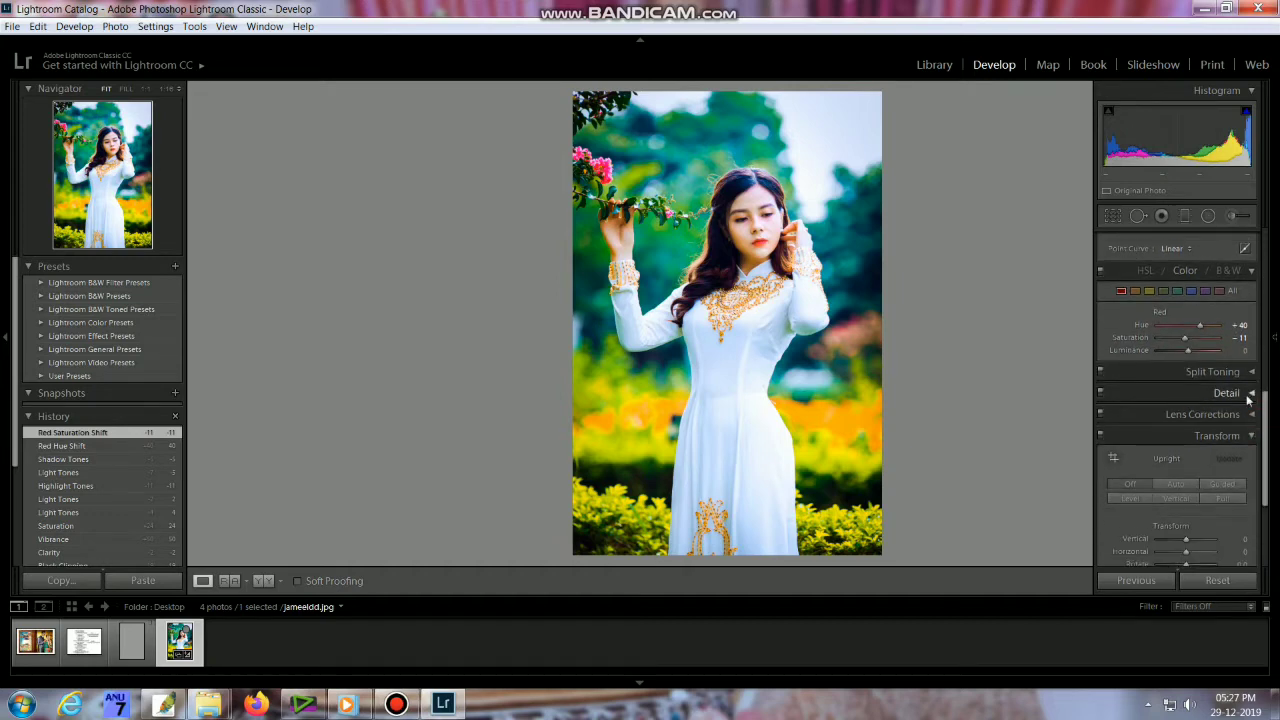
# - Set split toning highlight hue 236, balance -14, and shadows hue 56 with saturation 13
pyautogui.click(1247, 375)
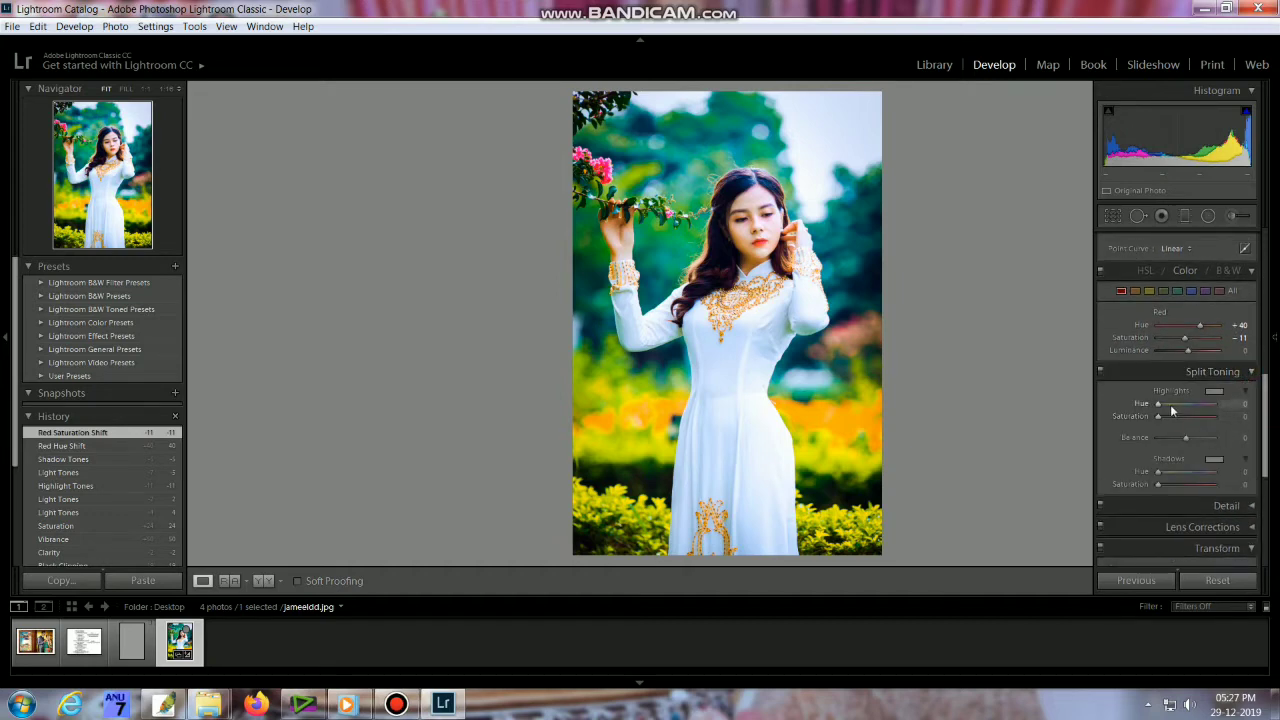
pyautogui.moveTo(1160, 405); pyautogui.dragTo(1193, 402)
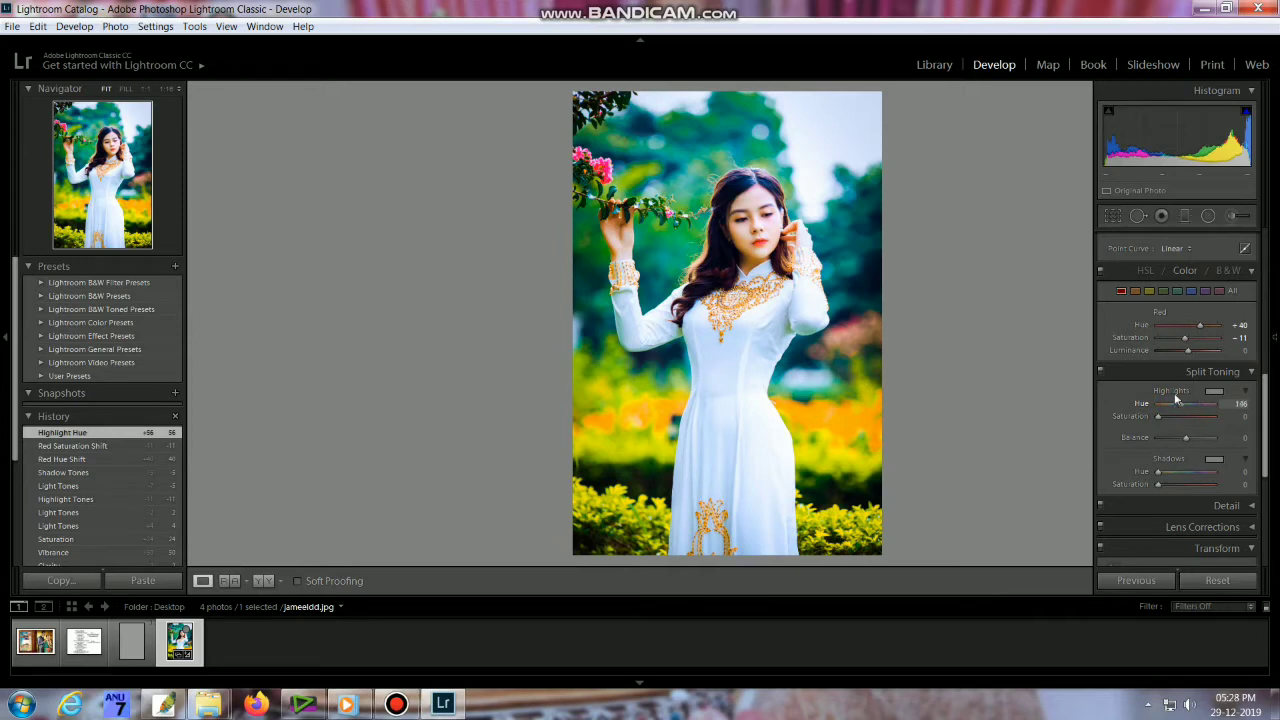
pyautogui.moveTo(1157, 415)
pyautogui.mouseDown()
pyautogui.moveTo(1172, 415)
pyautogui.moveTo(1152, 414)
pyautogui.mouseUp()
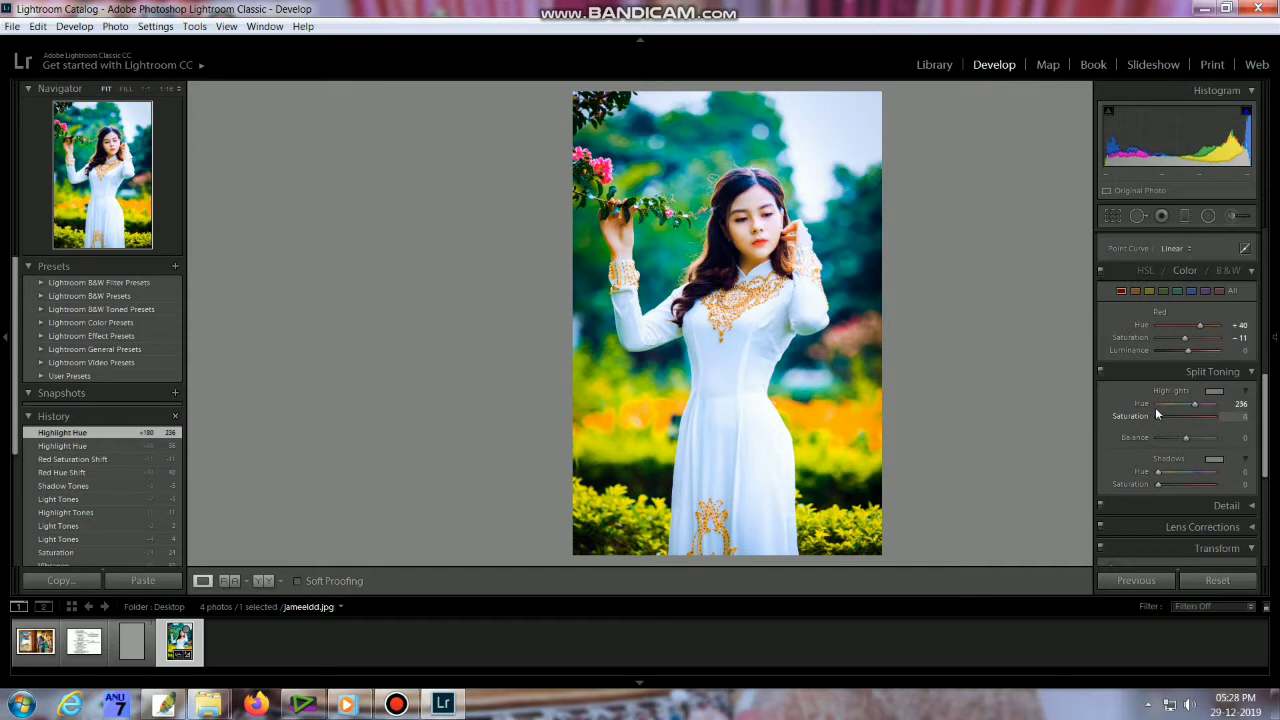
pyautogui.moveTo(1185, 437)
pyautogui.mouseDown()
pyautogui.moveTo(1173, 437)
pyautogui.moveTo(1163, 484)
pyautogui.mouseUp()
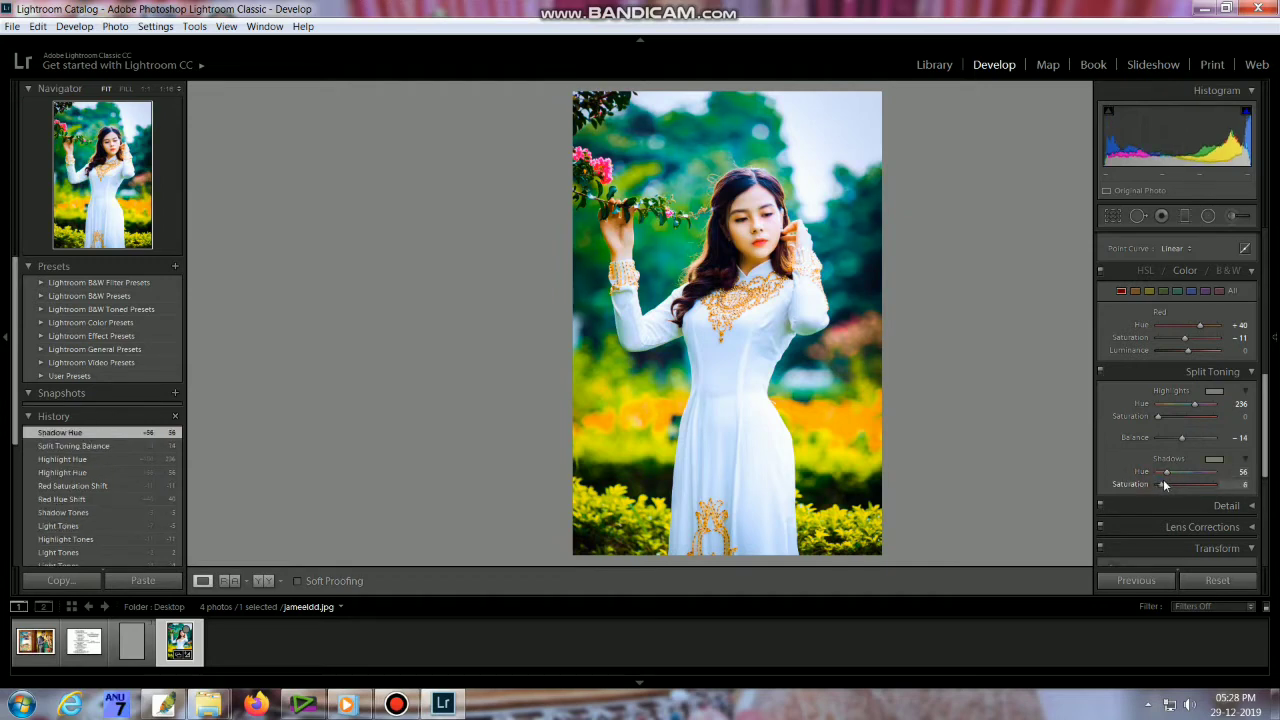
pyautogui.scroll(-3, 1263, 440)
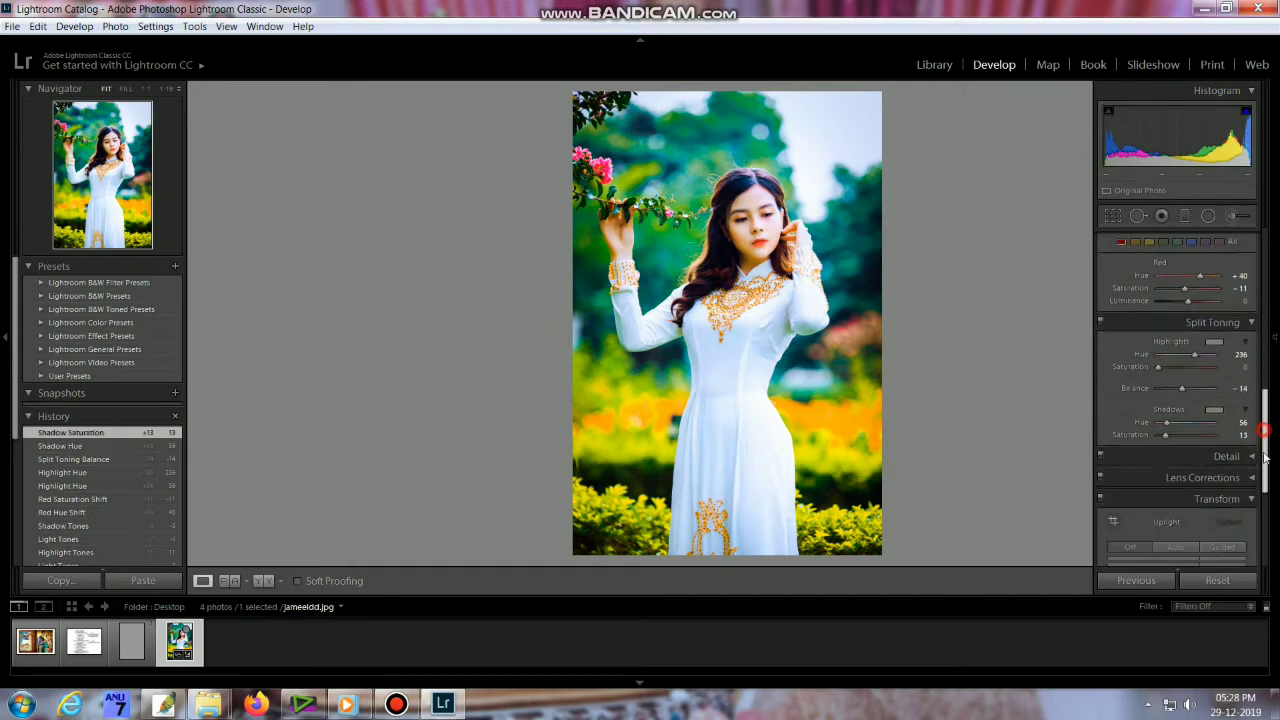
# - Set Detail sharpening to Amount 27, Radius 1.4 and Masking 18
pyautogui.click(1245, 356)
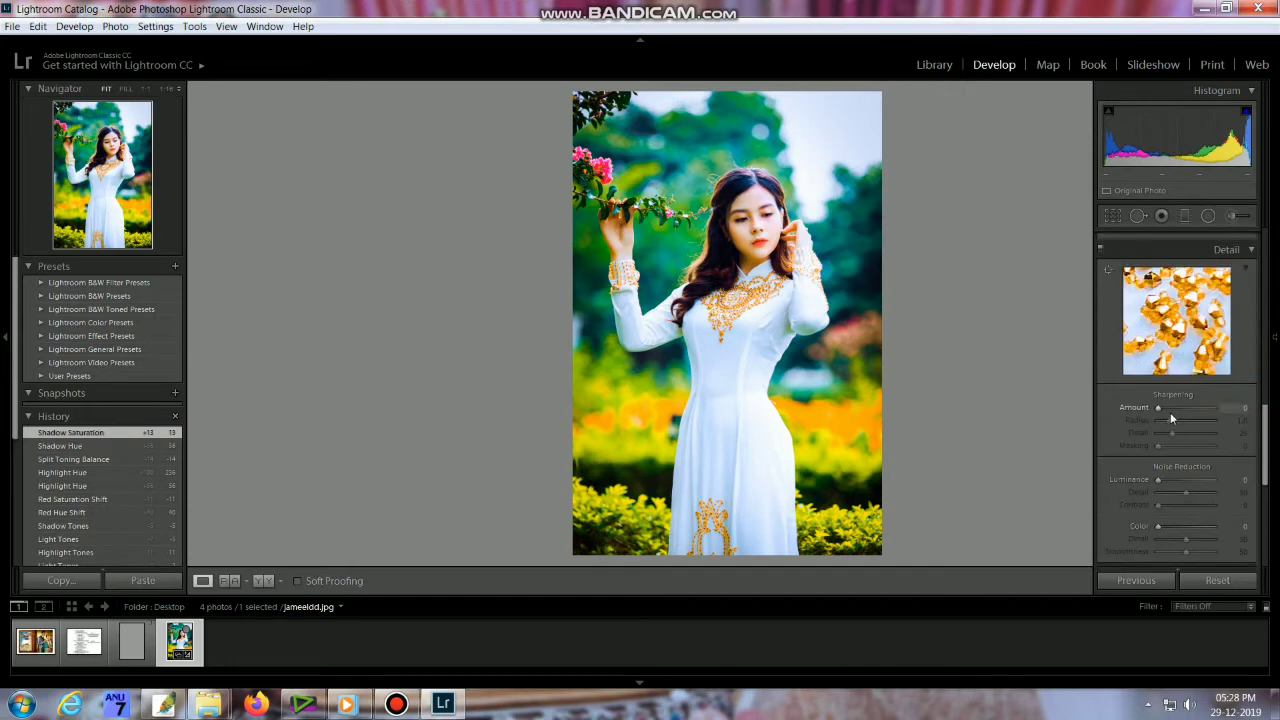
pyautogui.moveTo(1157, 409); pyautogui.dragTo(1164, 410)
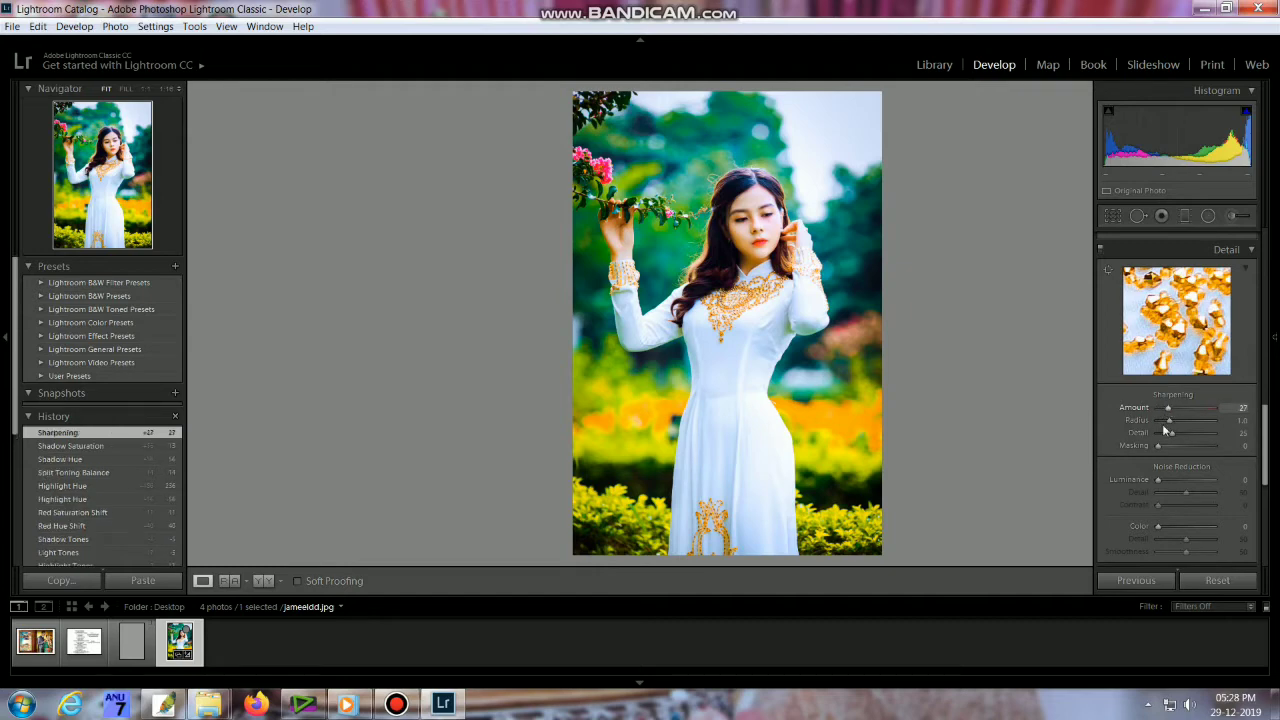
pyautogui.press('F8')
pyautogui.moveTo(1168, 422); pyautogui.dragTo(1171, 421)
pyautogui.click(1158, 446)
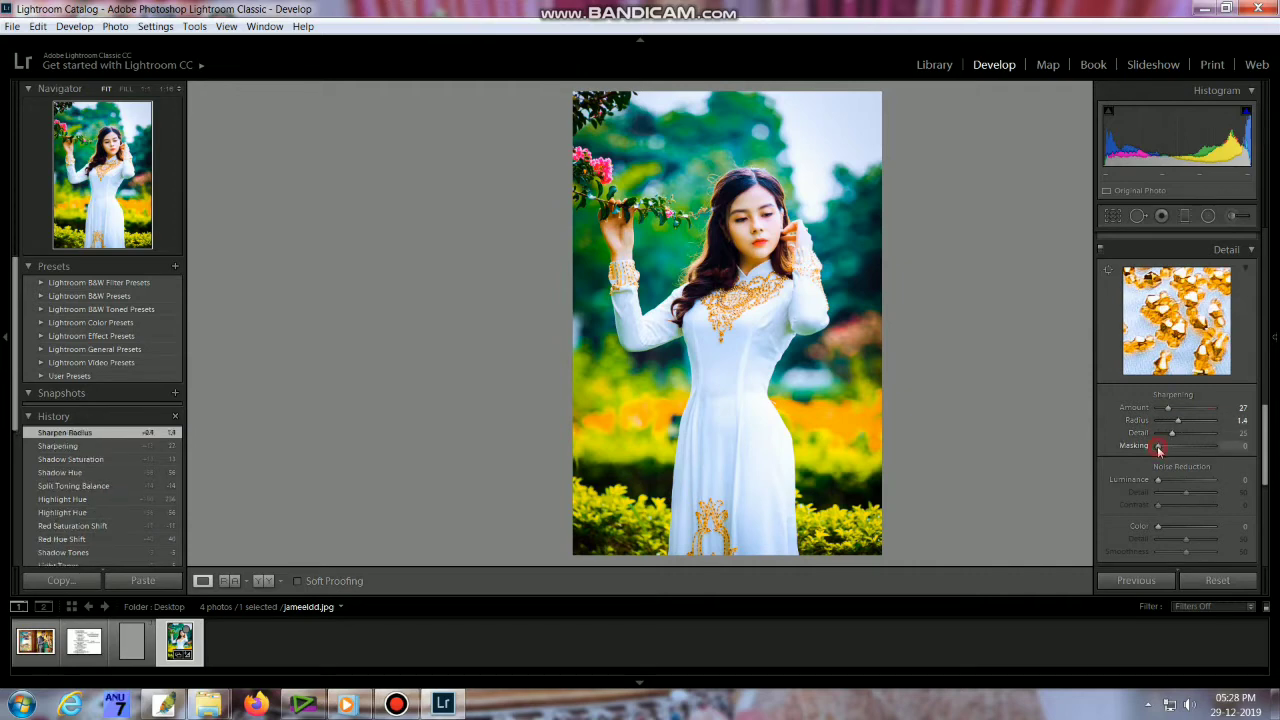
pyautogui.moveTo(1158, 446)
pyautogui.mouseDown()
pyautogui.moveTo(1178, 446)
pyautogui.moveTo(1166, 445)
pyautogui.mouseUp()
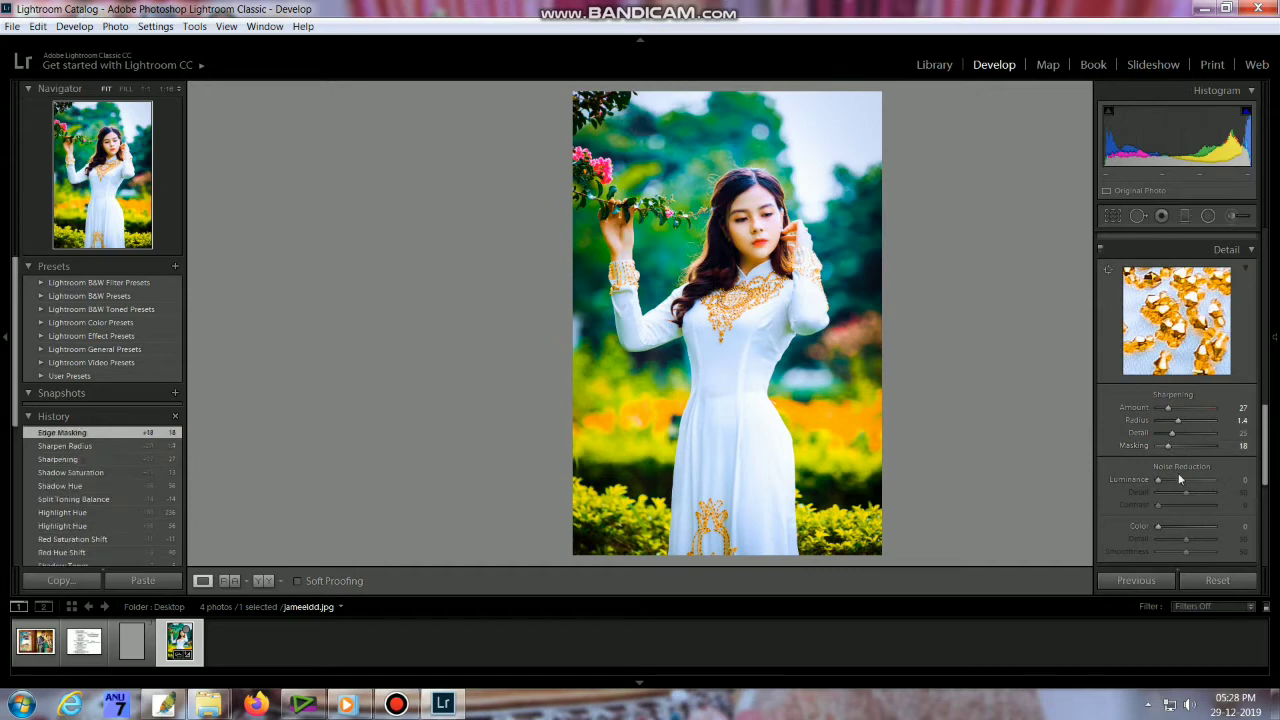
# - Set noise reduction to Luminance 21, Detail 49, Contrast 46 and Color 21
pyautogui.moveTo(1158, 481)
pyautogui.mouseDown()
pyautogui.moveTo(1170, 481)
pyautogui.moveTo(1159, 477)
pyautogui.mouseUp()
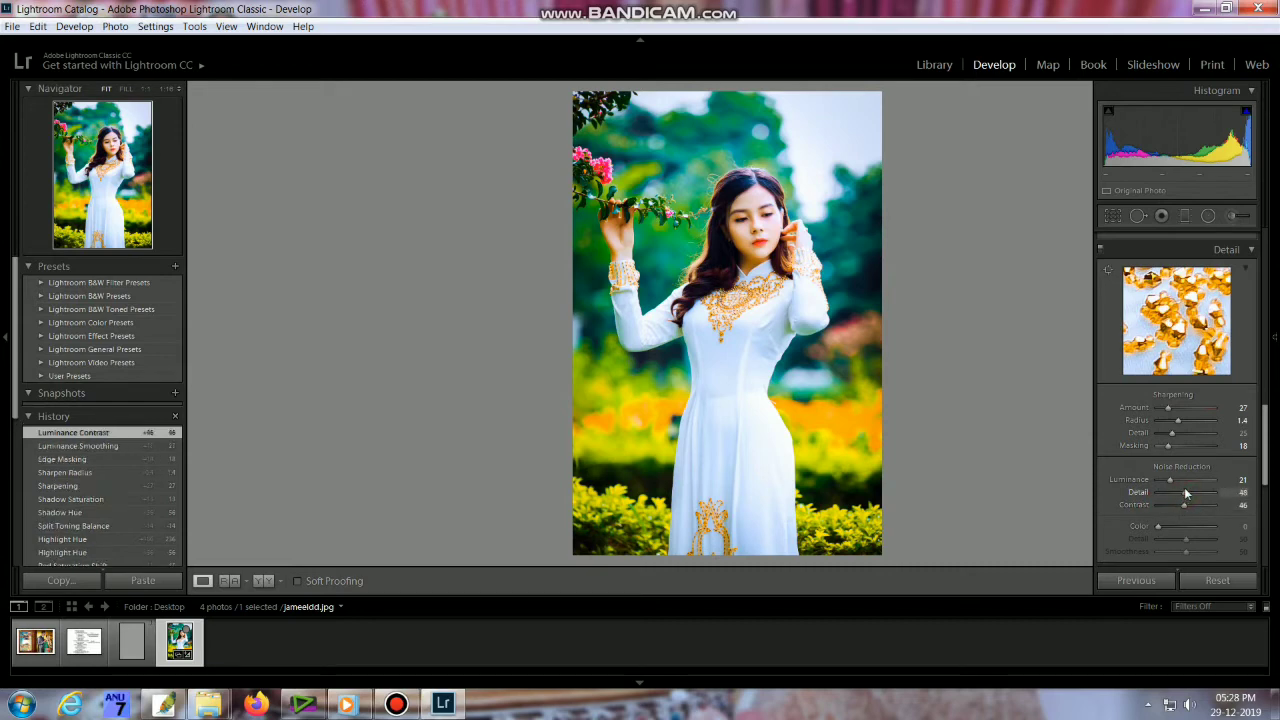
pyautogui.moveTo(1184, 489); pyautogui.dragTo(1166, 523)
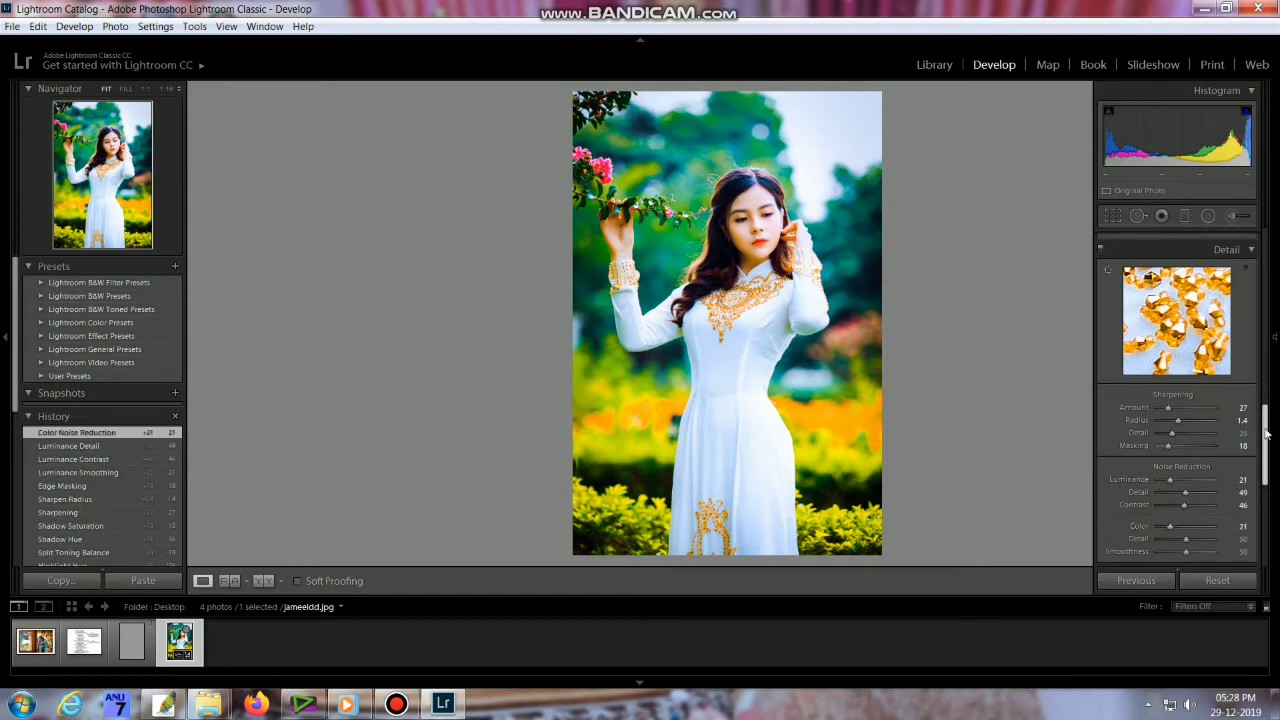
pyautogui.moveTo(1266, 442); pyautogui.dragTo(1258, 468)
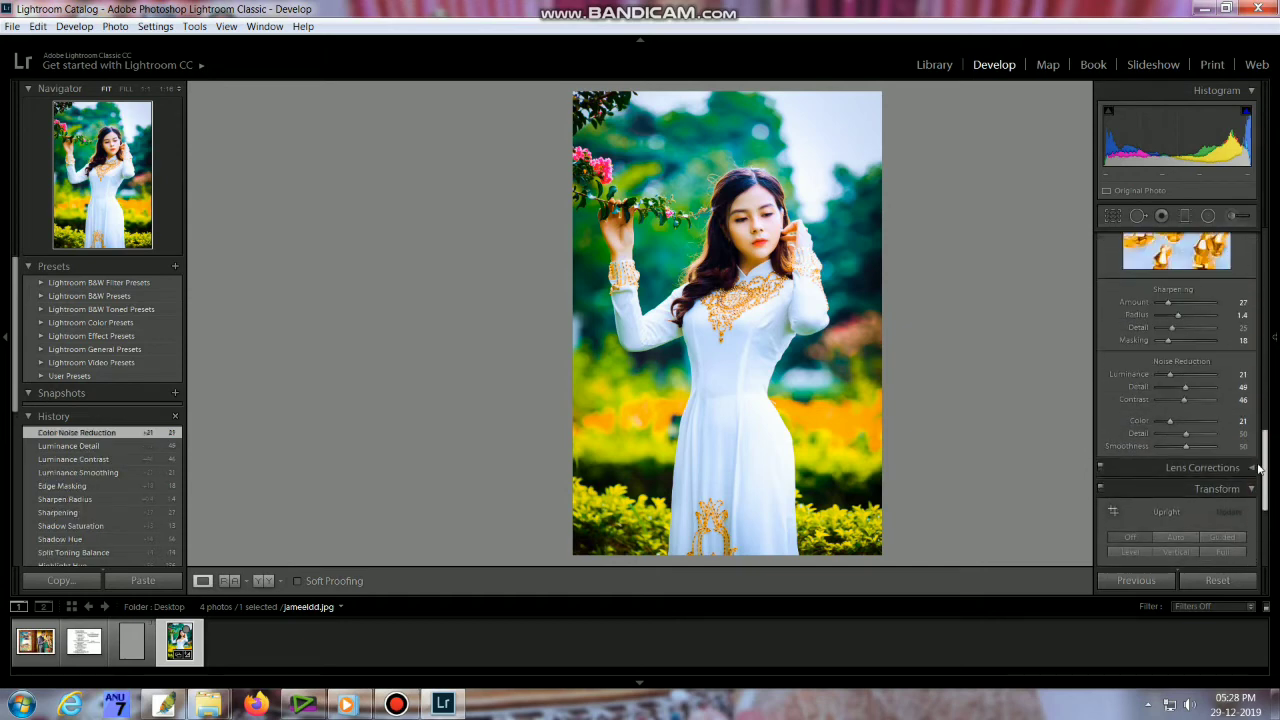
# - In Lens Corrections, set Defringe purple amount to 4 and green amount to 8
pyautogui.click(1246, 468)
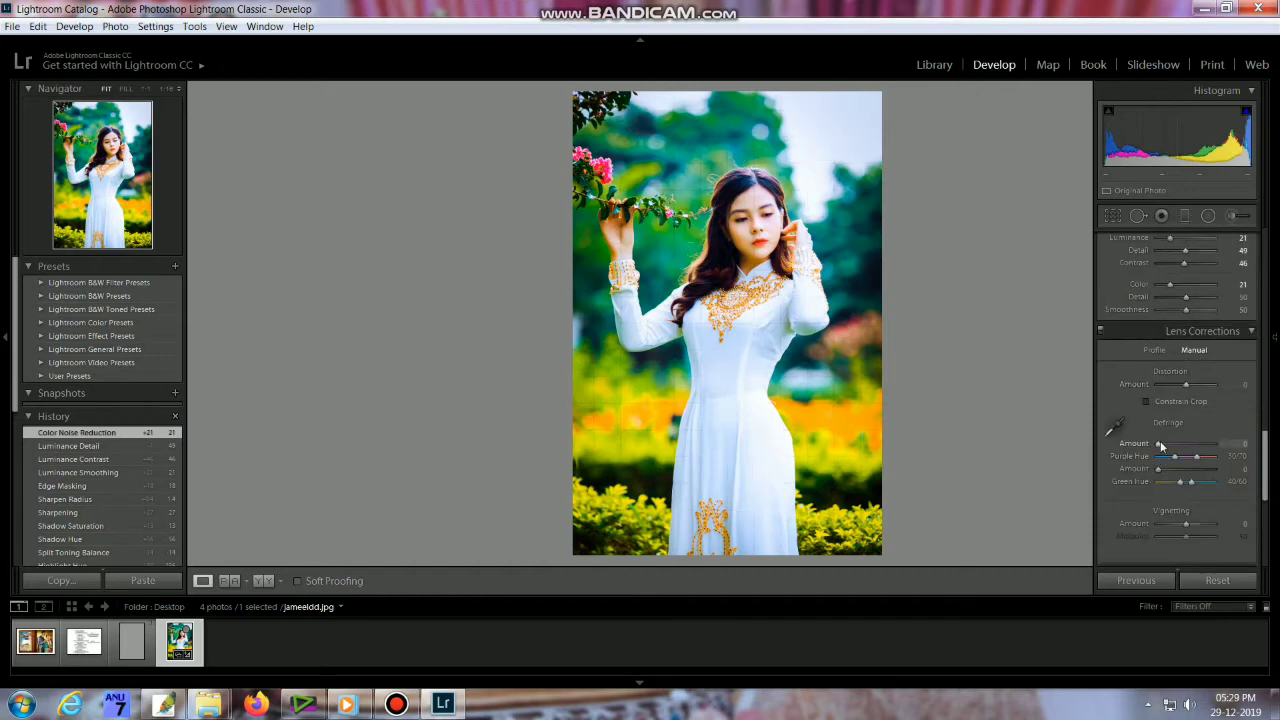
pyautogui.moveTo(1160, 447); pyautogui.dragTo(1183, 466)
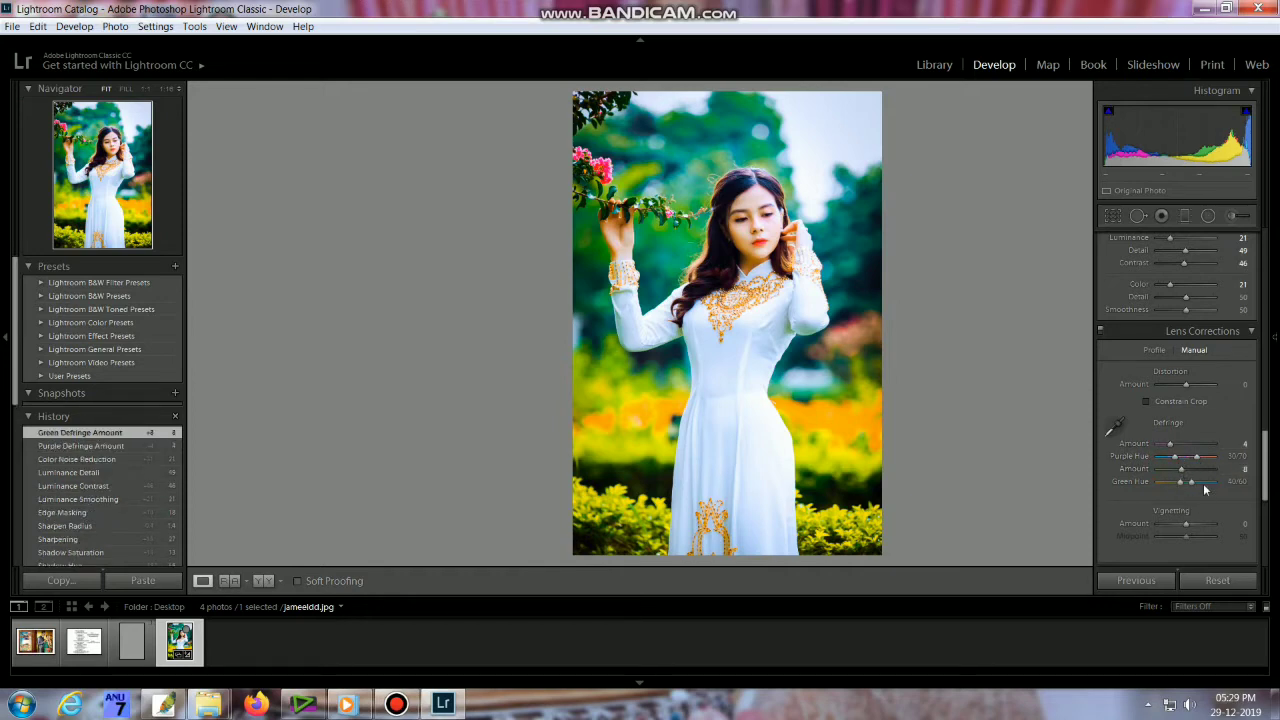
pyautogui.moveTo(1263, 467); pyautogui.dragTo(1262, 522)
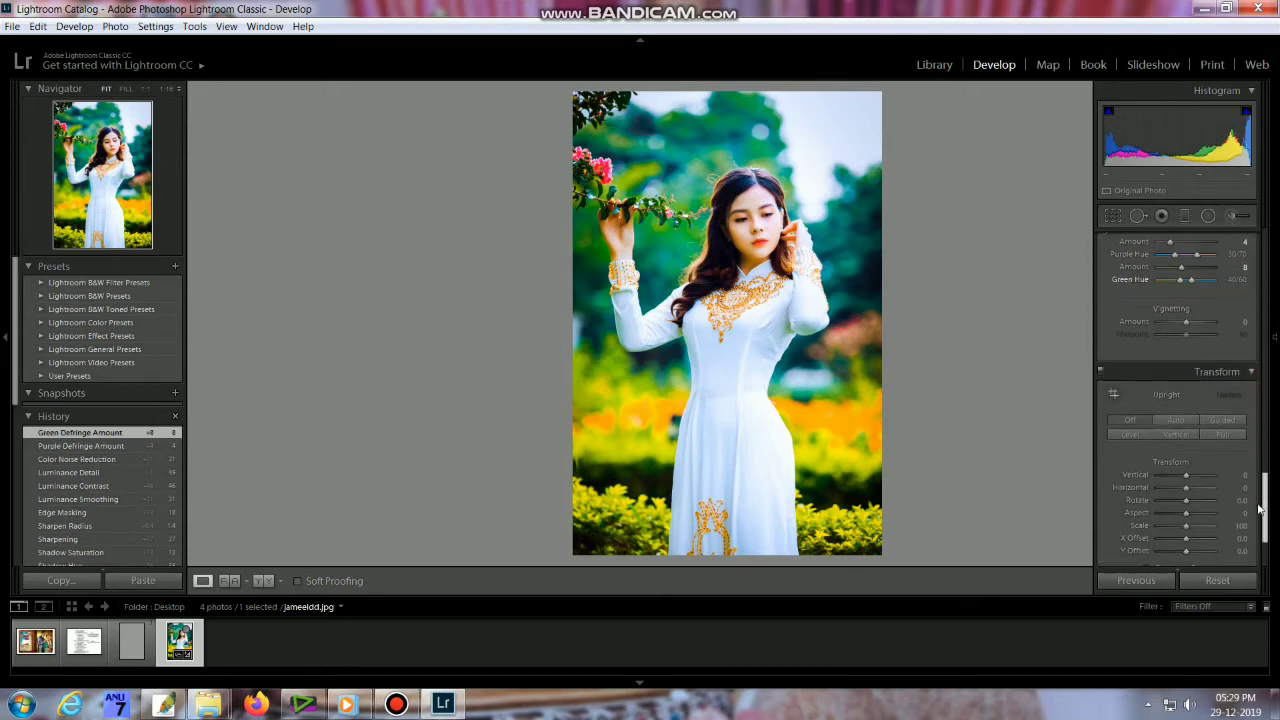
pyautogui.moveTo(1182, 449); pyautogui.dragTo(1186, 452)
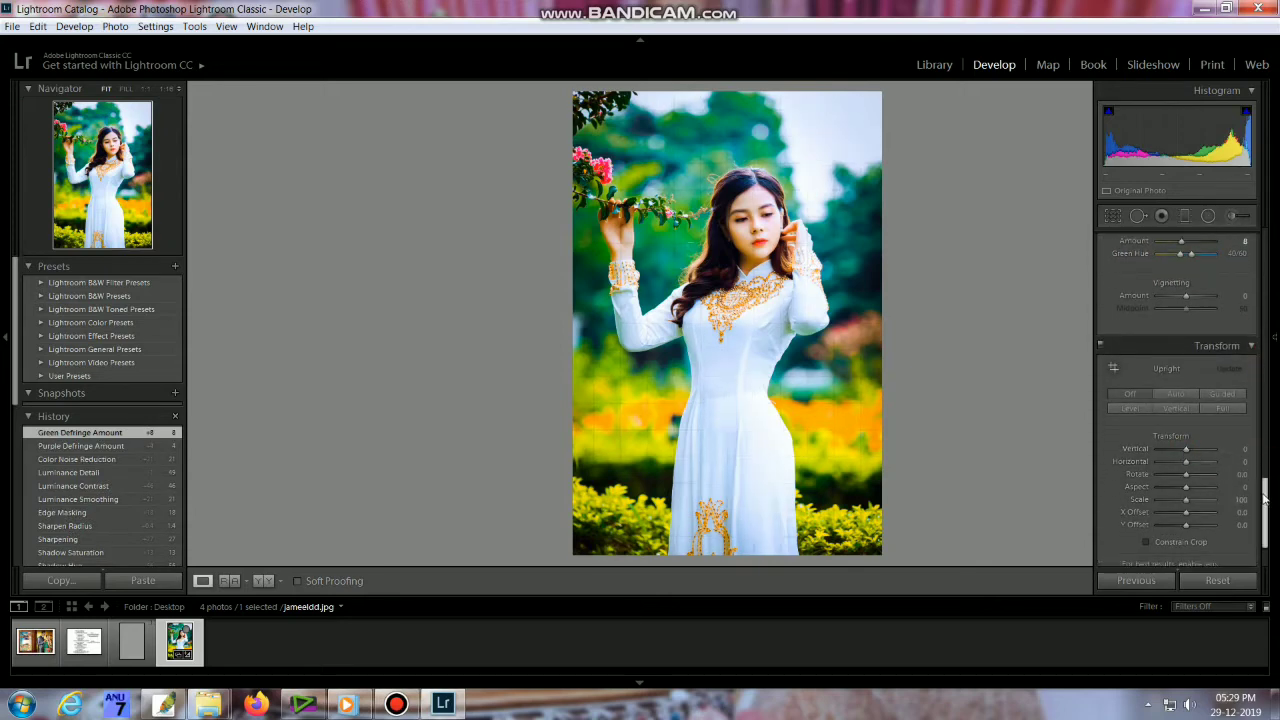
pyautogui.moveTo(1263, 497); pyautogui.dragTo(1263, 520)
# - Apply a -14 post-crop vignette with Highlights 56, grain 37/32/42 and Dehaze +31
pyautogui.click(1243, 531)
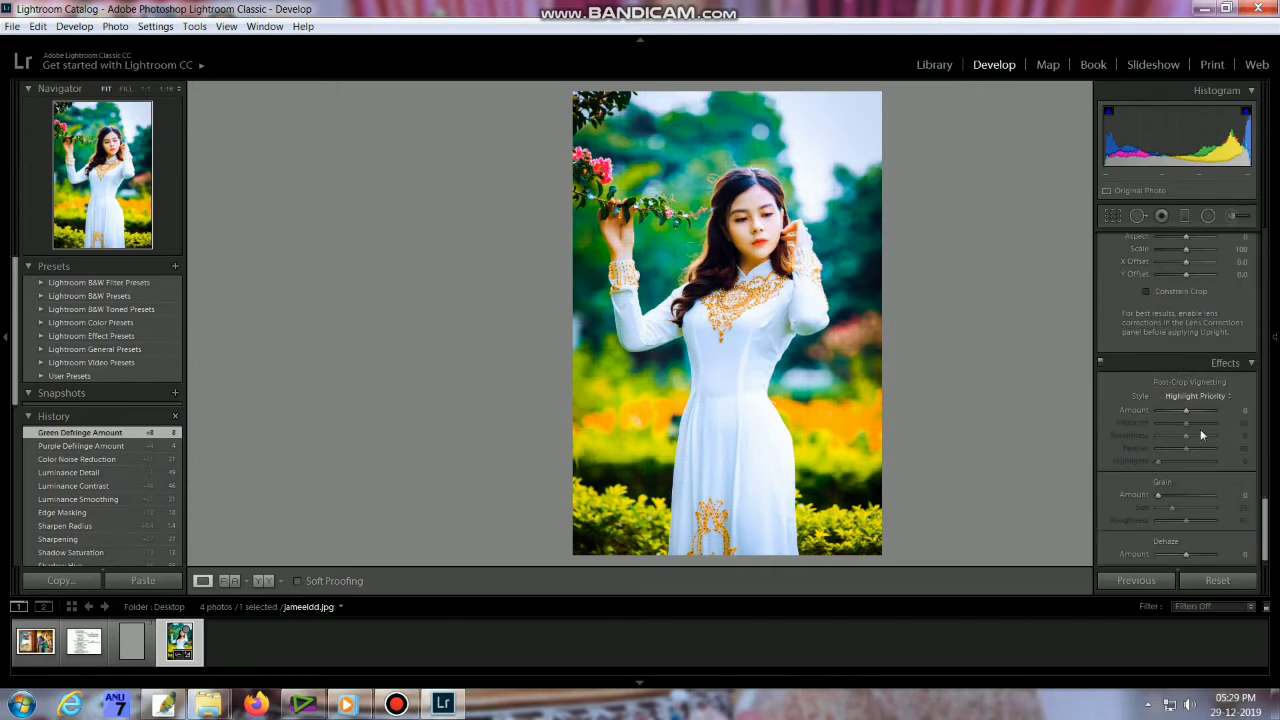
pyautogui.moveTo(1186, 410)
pyautogui.mouseDown()
pyautogui.moveTo(1172, 410)
pyautogui.moveTo(1182, 437)
pyautogui.moveTo(1200, 434)
pyautogui.moveTo(1176, 457)
pyautogui.mouseUp()
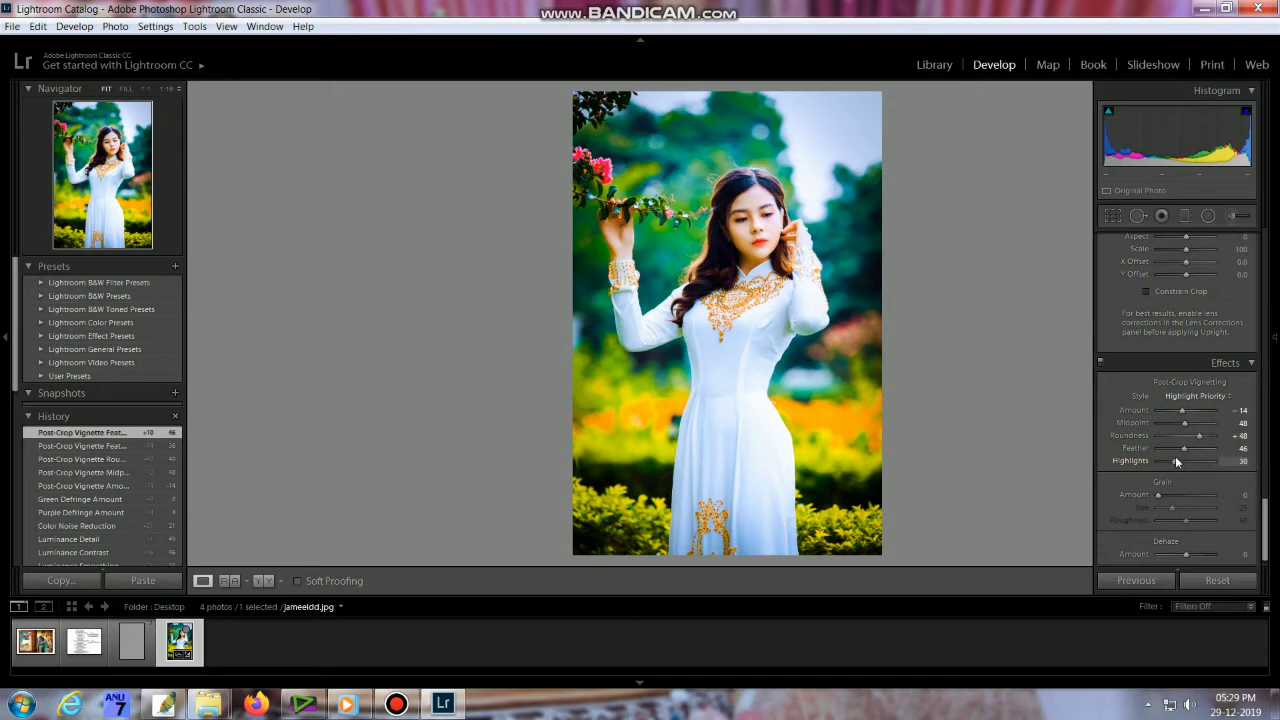
pyautogui.moveTo(1190, 461); pyautogui.dragTo(1181, 521)
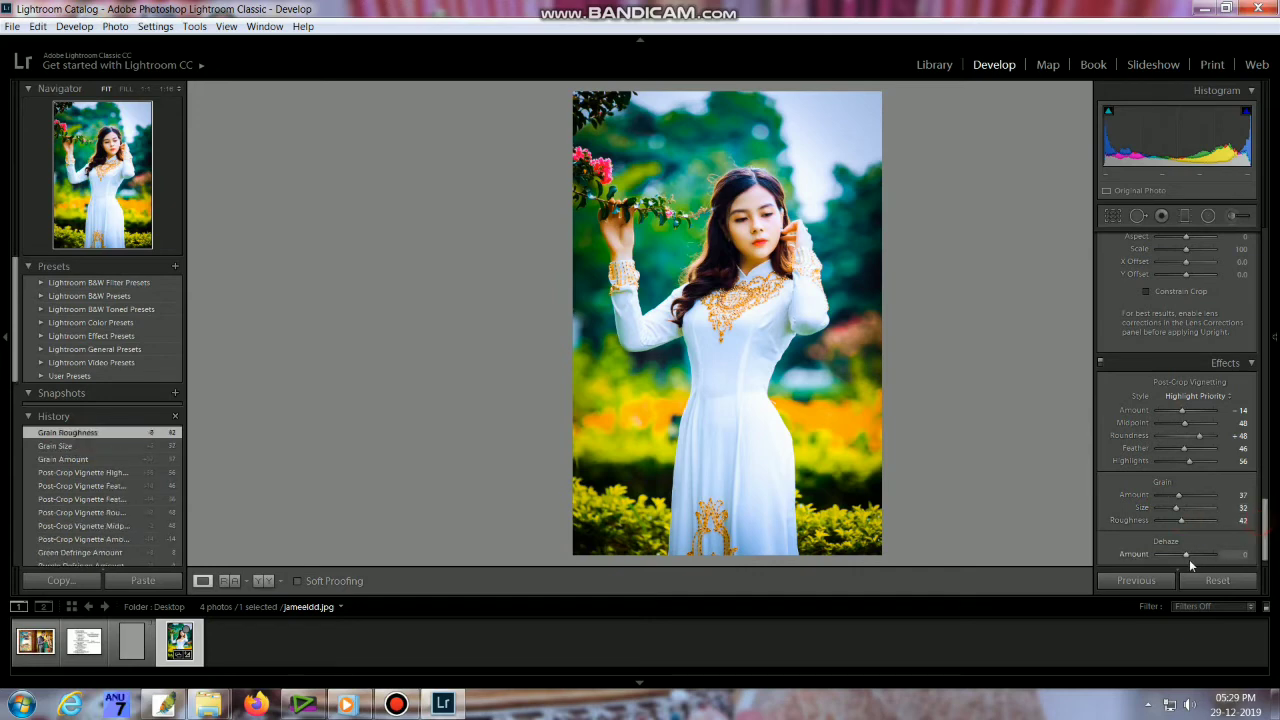
pyautogui.moveTo(1186, 554); pyautogui.dragTo(1196, 554)
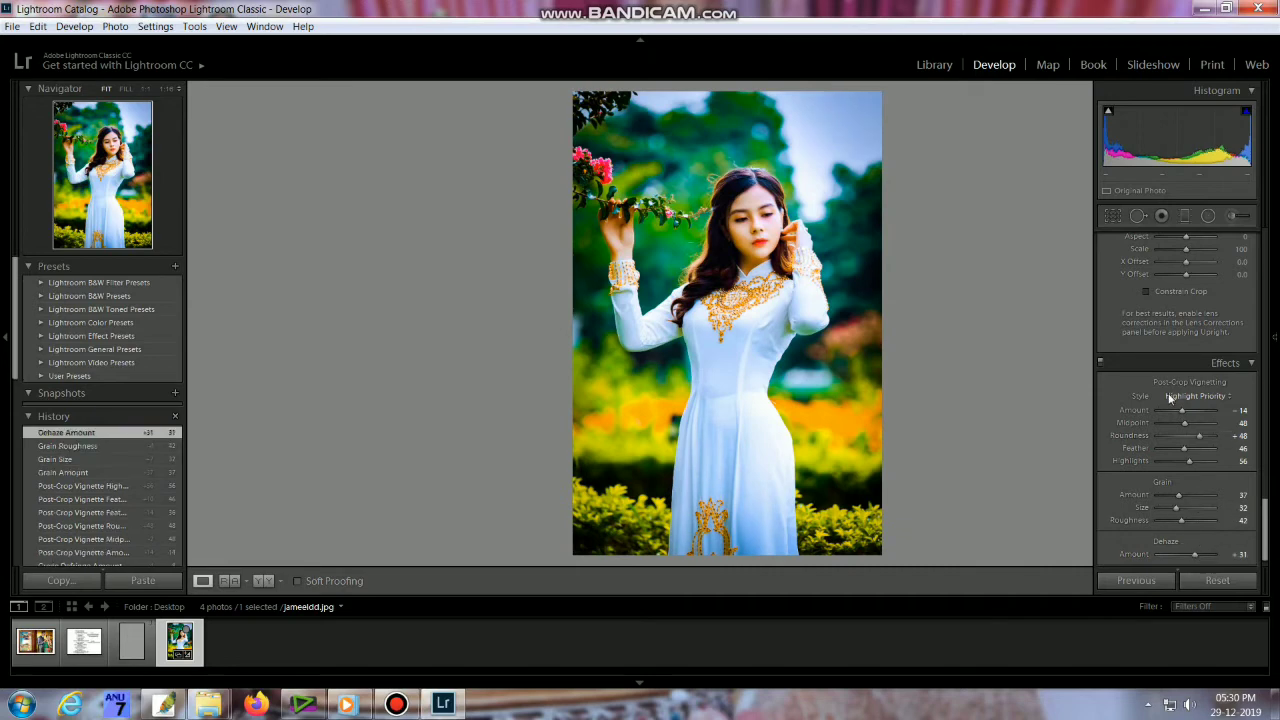
pyautogui.moveTo(1263, 525); pyautogui.dragTo(1276, 258)
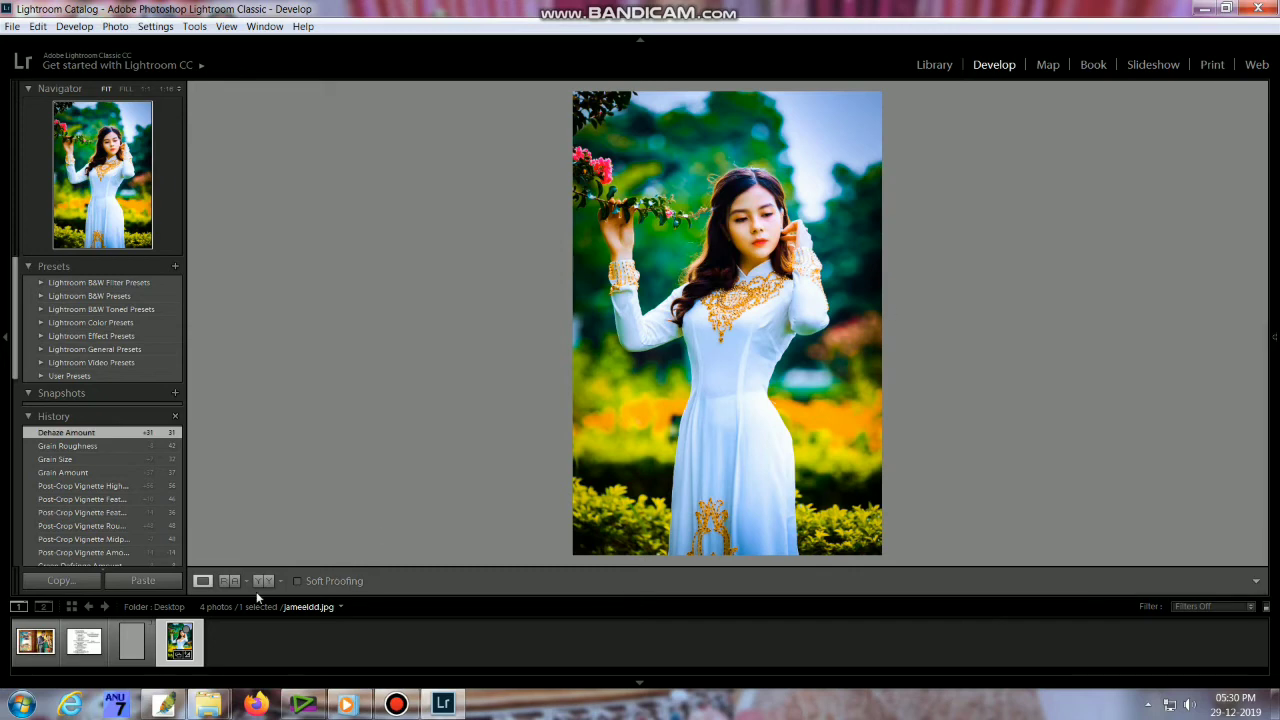
pyautogui.click(262, 581)
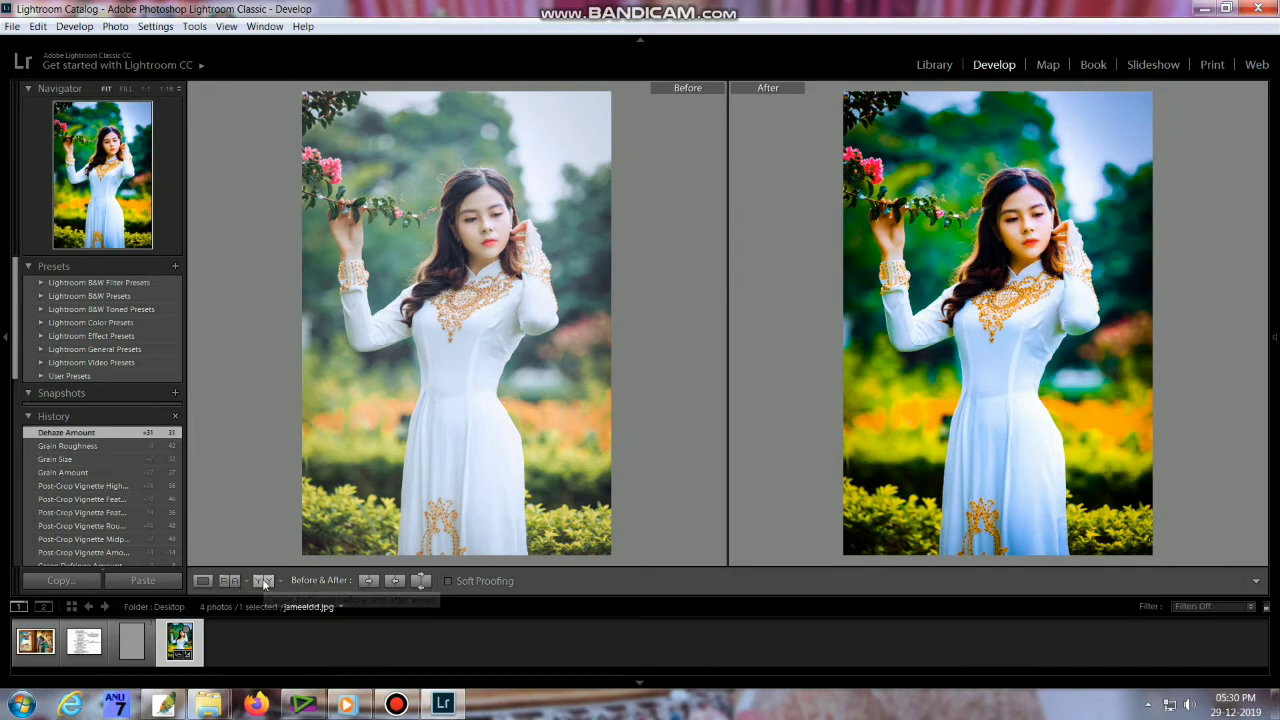
pyautogui.click(262, 581)
pyautogui.click(262, 581)
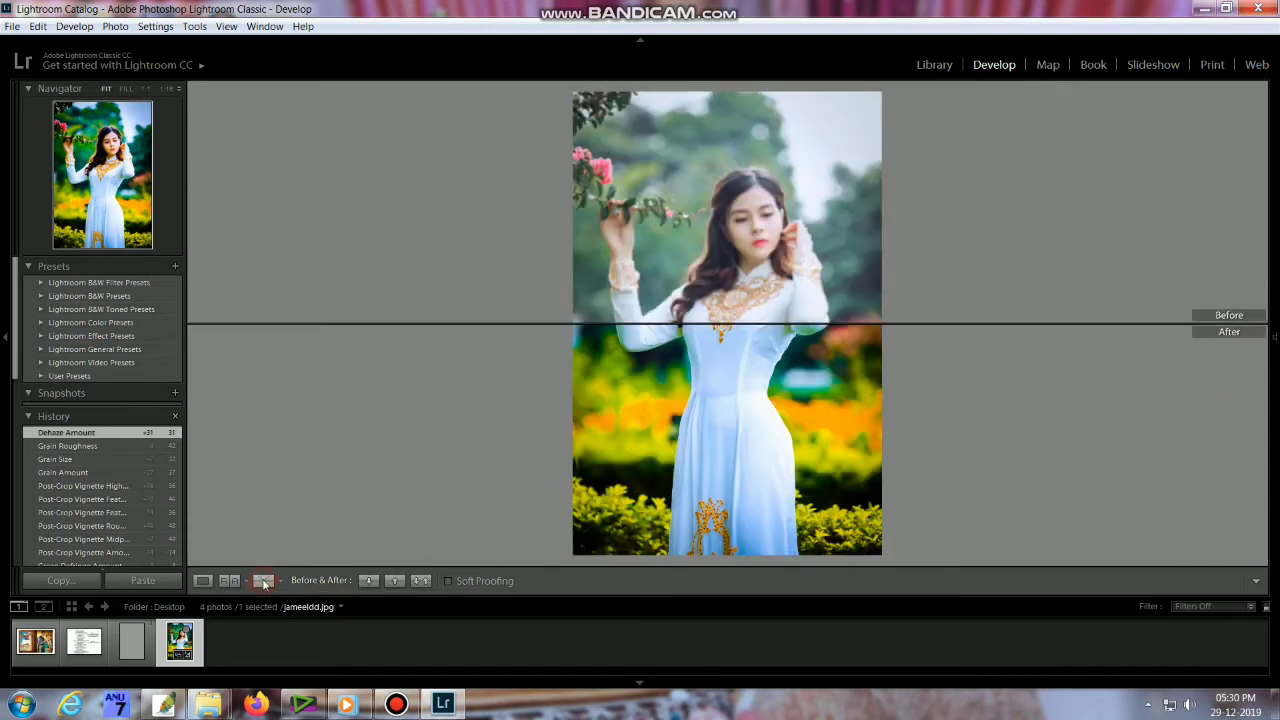
pyautogui.click(262, 581)
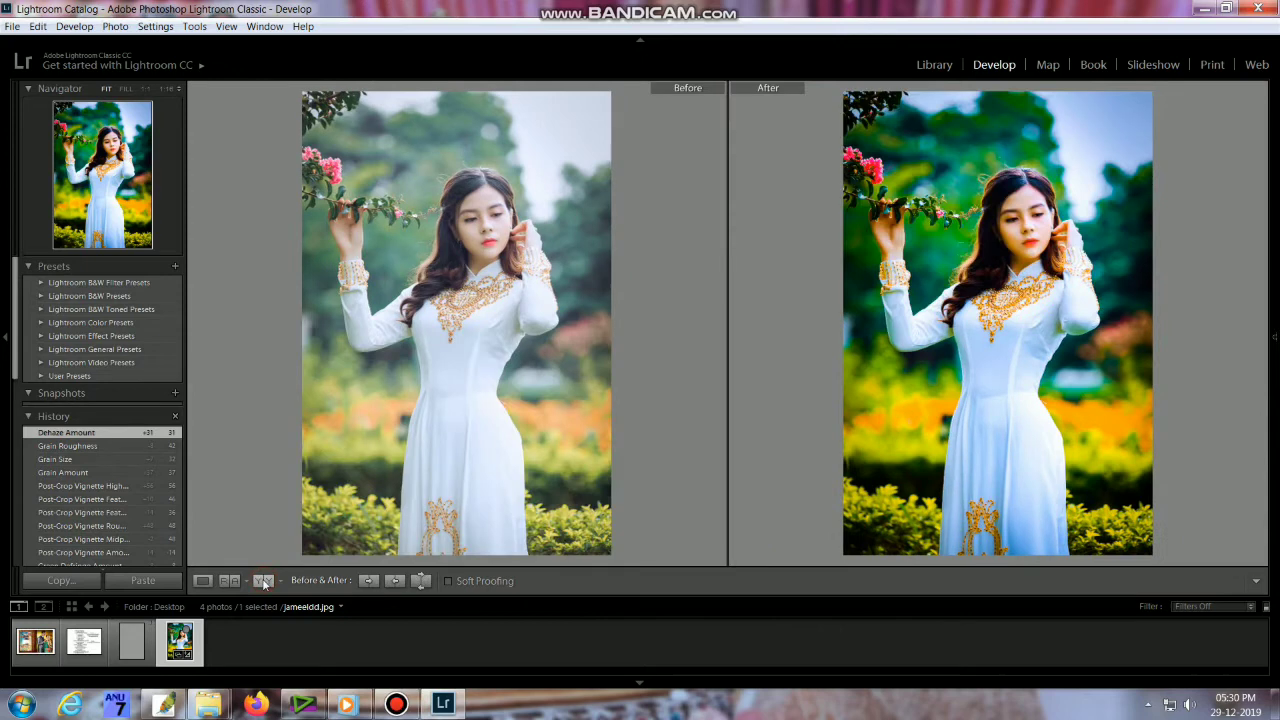
pyautogui.click(262, 581)
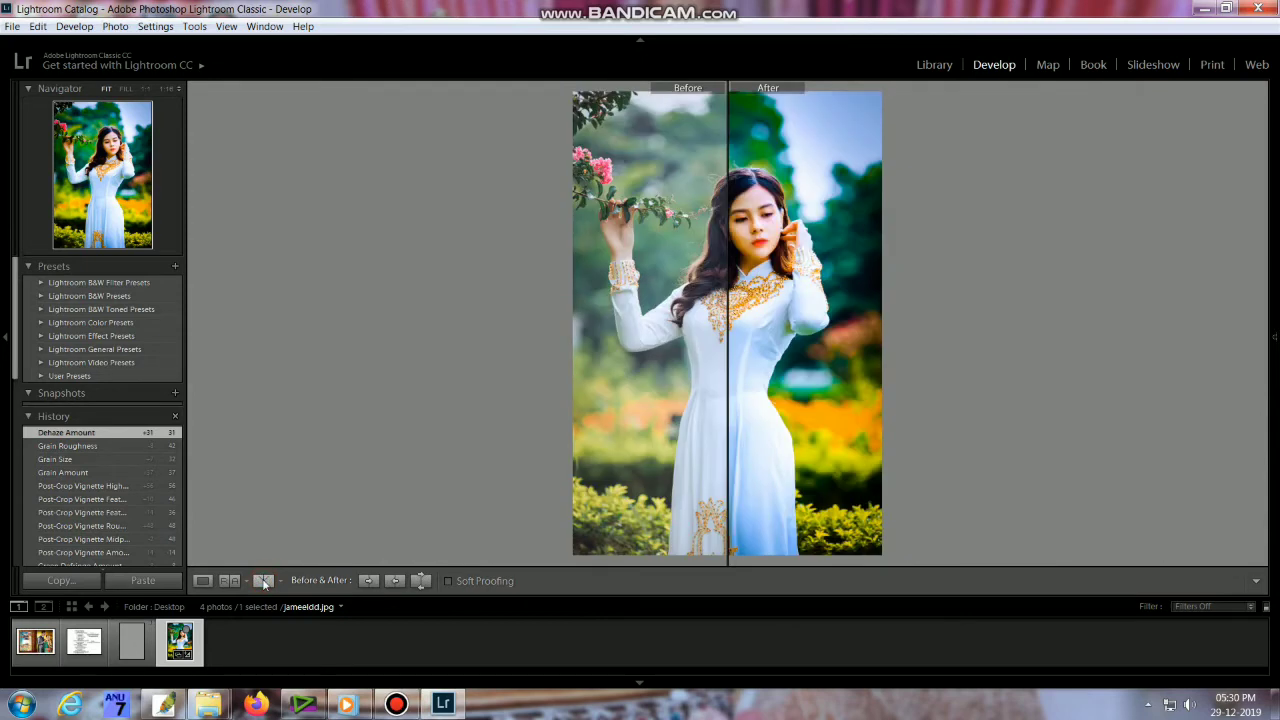
pyautogui.click(262, 581)
pyautogui.click(262, 581)
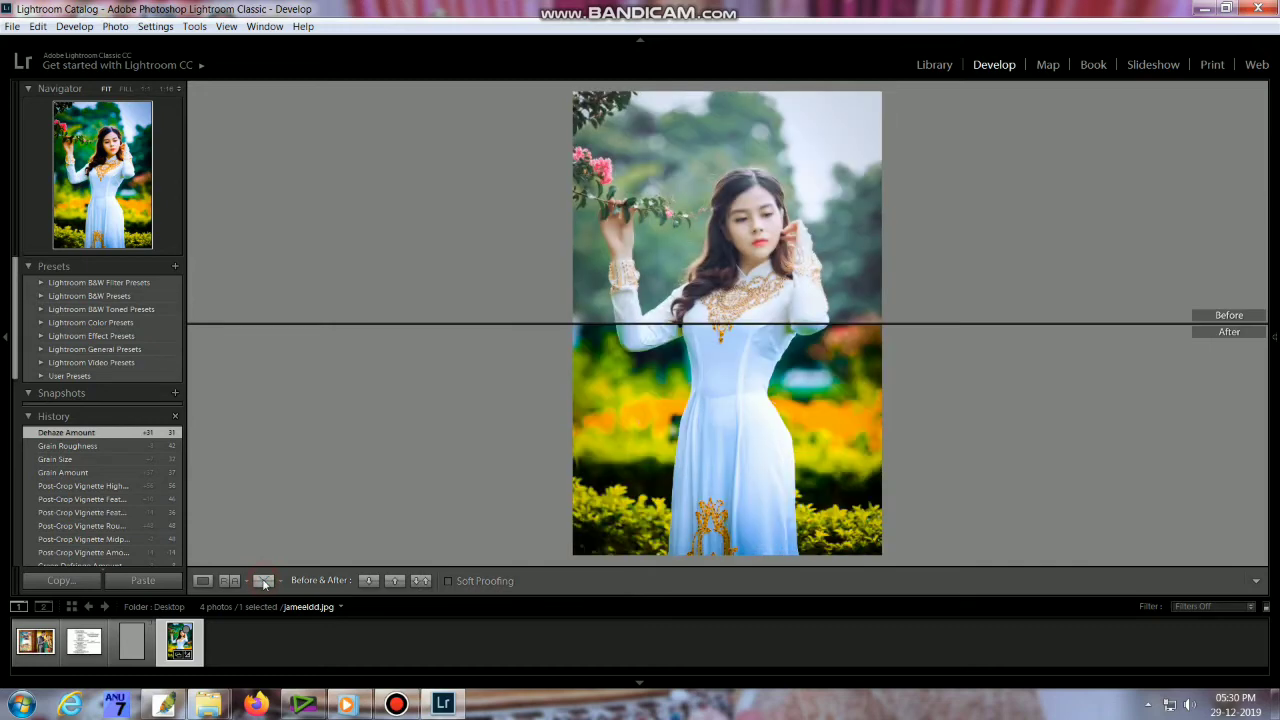
pyautogui.click(263, 581)
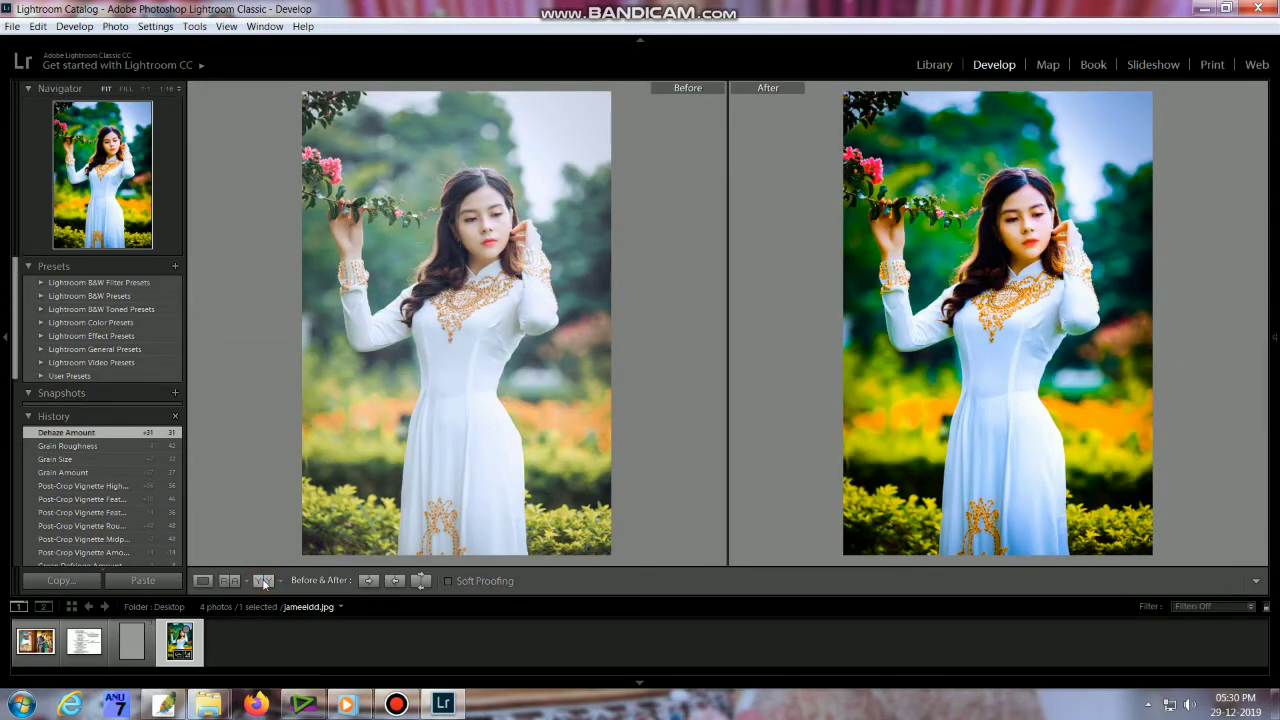
pyautogui.click(263, 581)
pyautogui.click(263, 581)
pyautogui.click(263, 581)
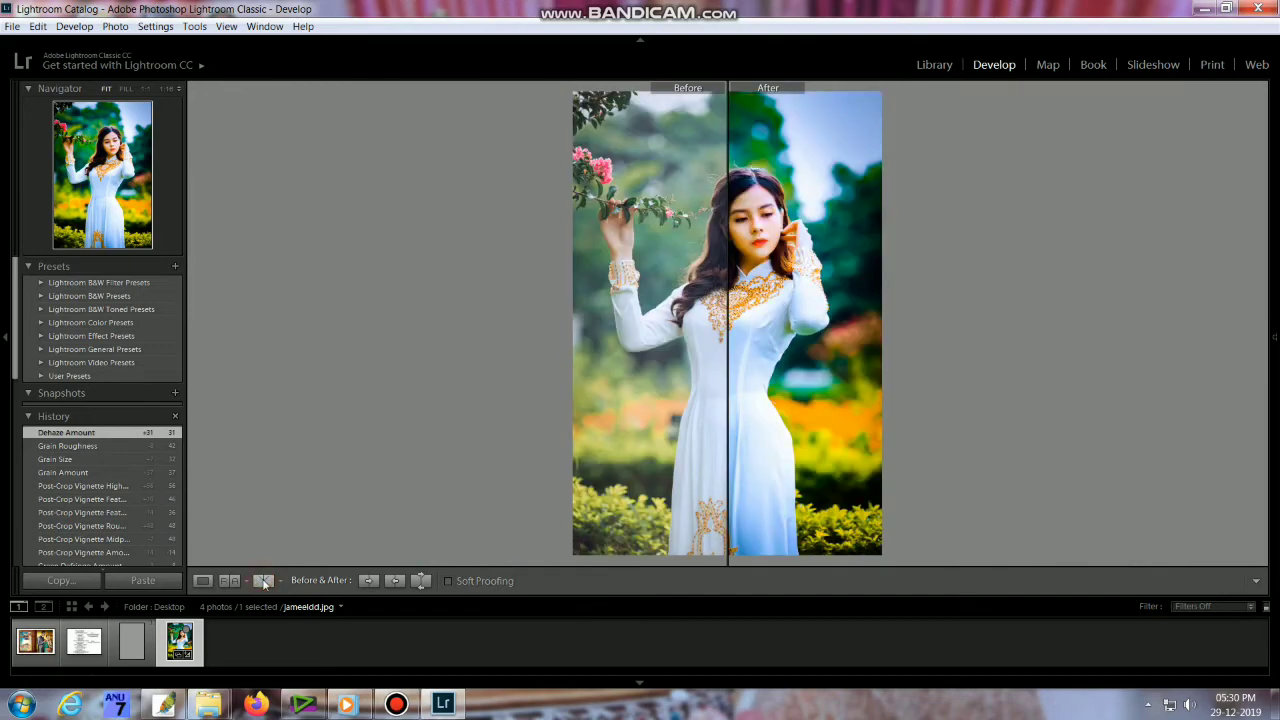
pyautogui.click(263, 581)
pyautogui.click(263, 581)
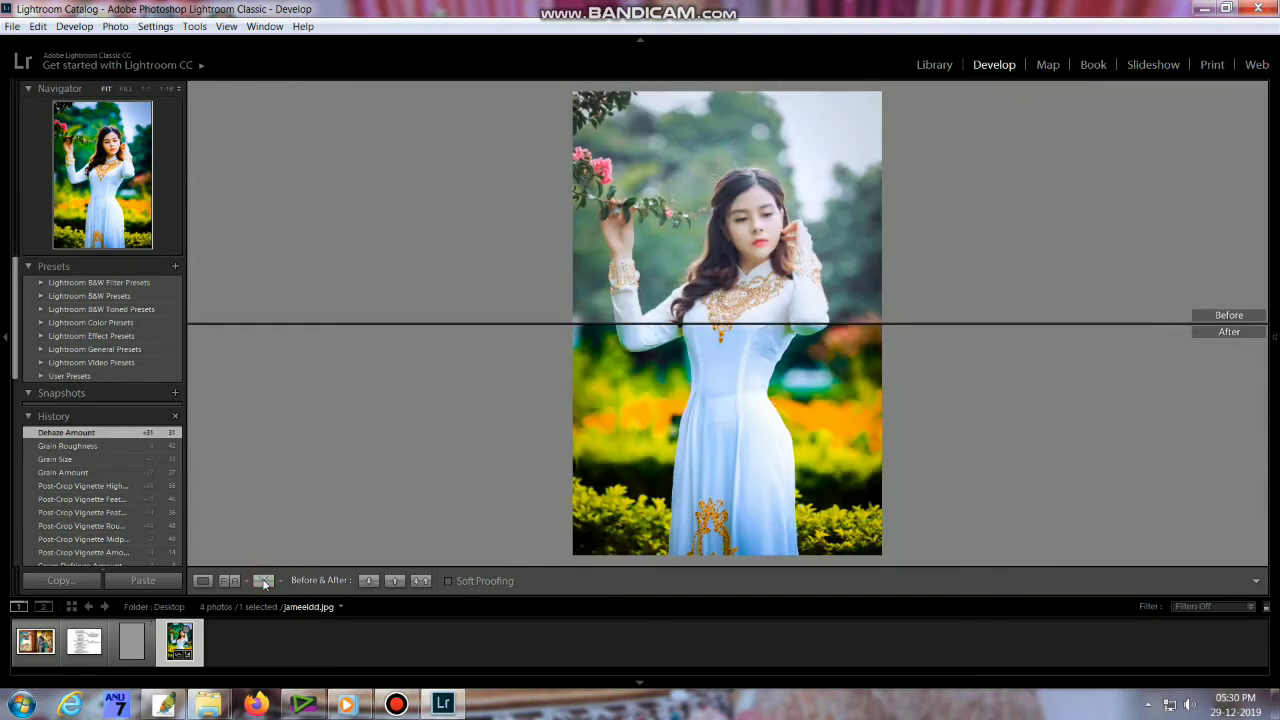
pyautogui.click(202, 581)
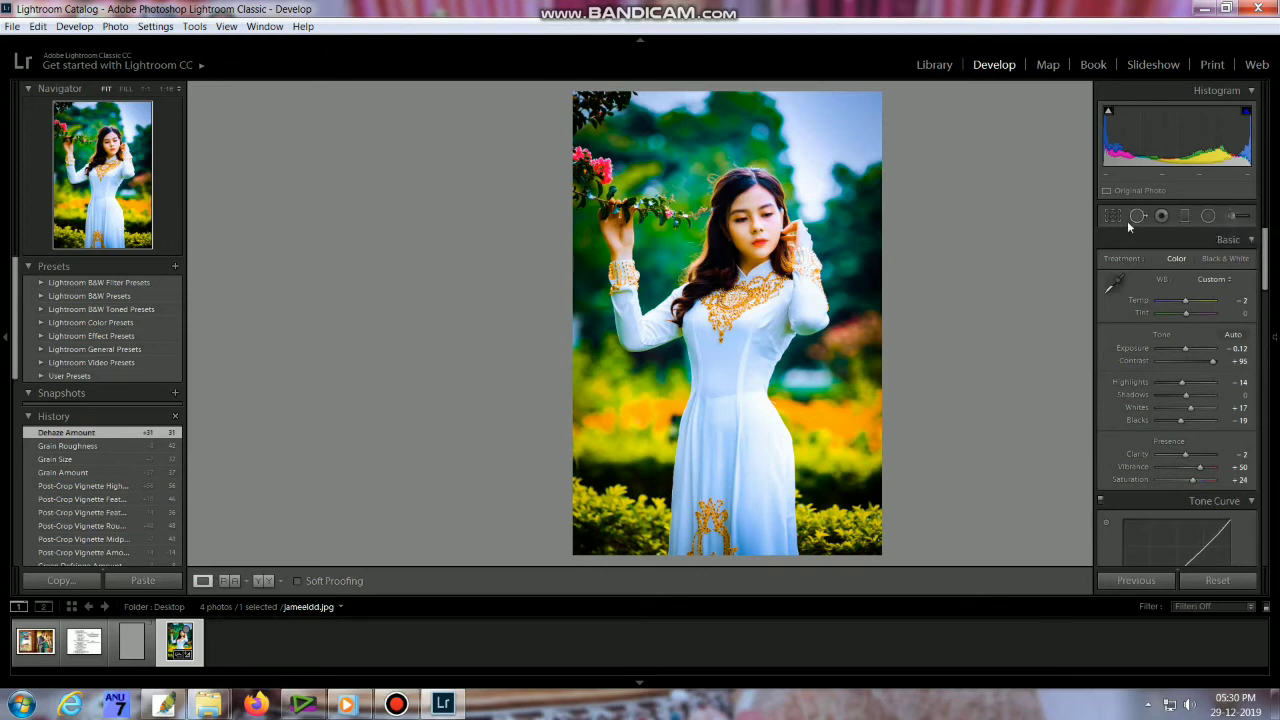
# - Brush over her hair and face with Temp 7, Tint -11 and Exposure 0.52
pyautogui.click(1236, 217)
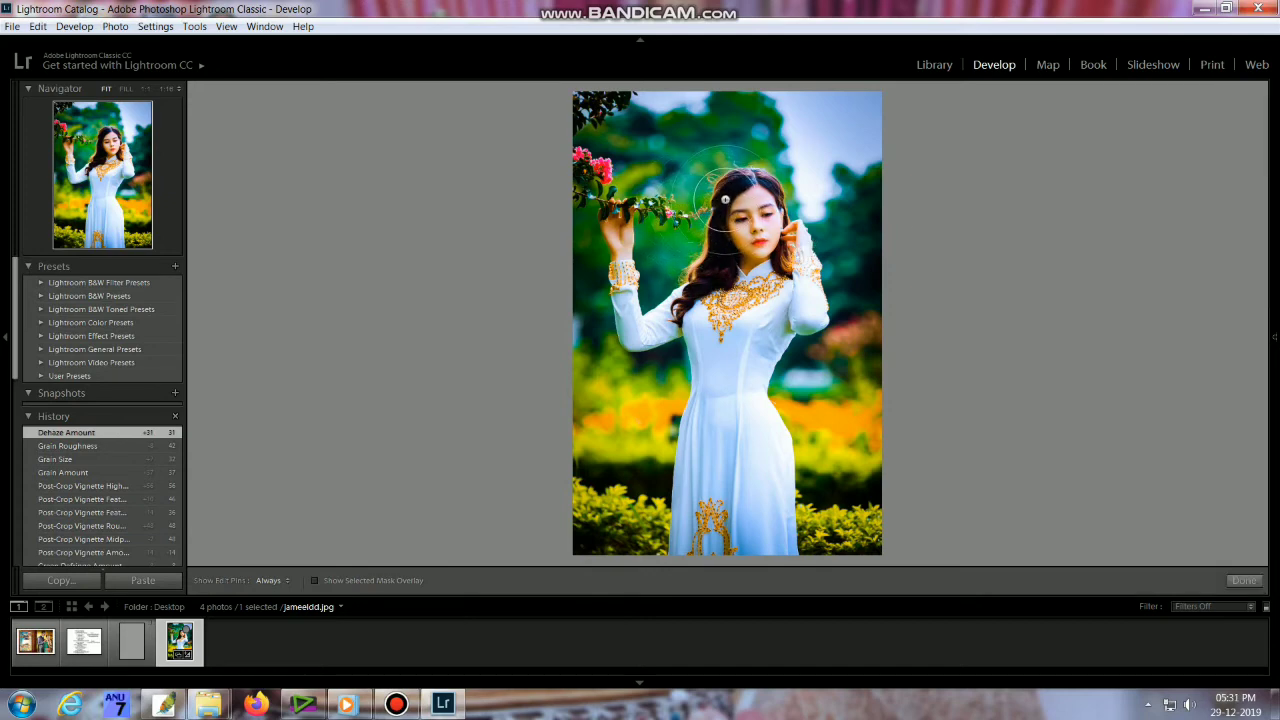
pyautogui.click(725, 200)
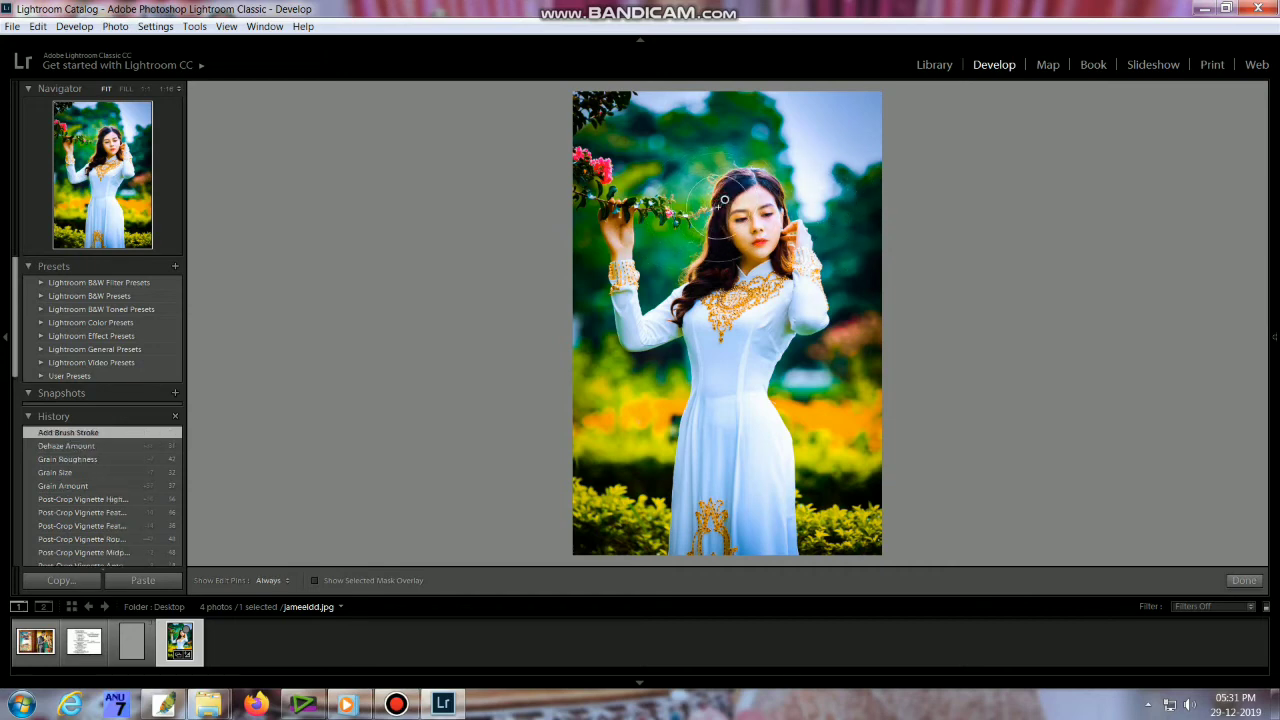
pyautogui.moveTo(714, 212)
pyautogui.mouseDown()
pyautogui.moveTo(694, 270)
pyautogui.moveTo(666, 292)
pyautogui.mouseUp()
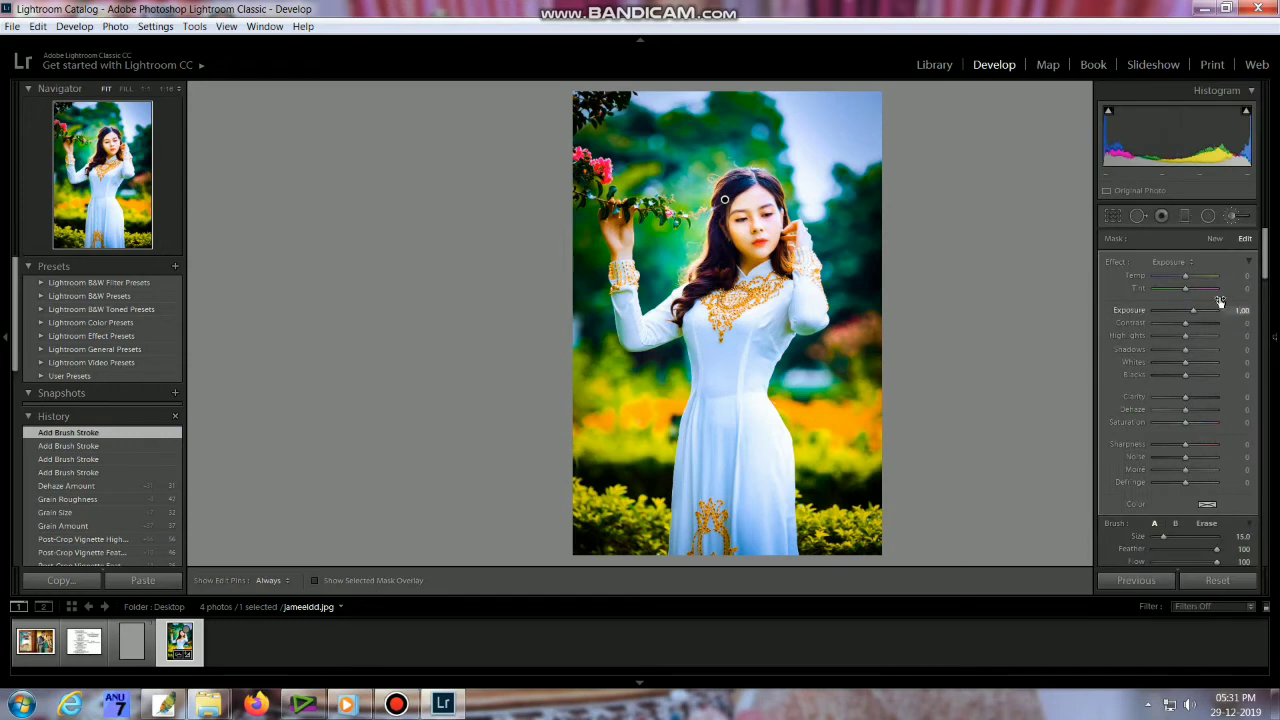
pyautogui.moveTo(1183, 274); pyautogui.dragTo(1201, 272)
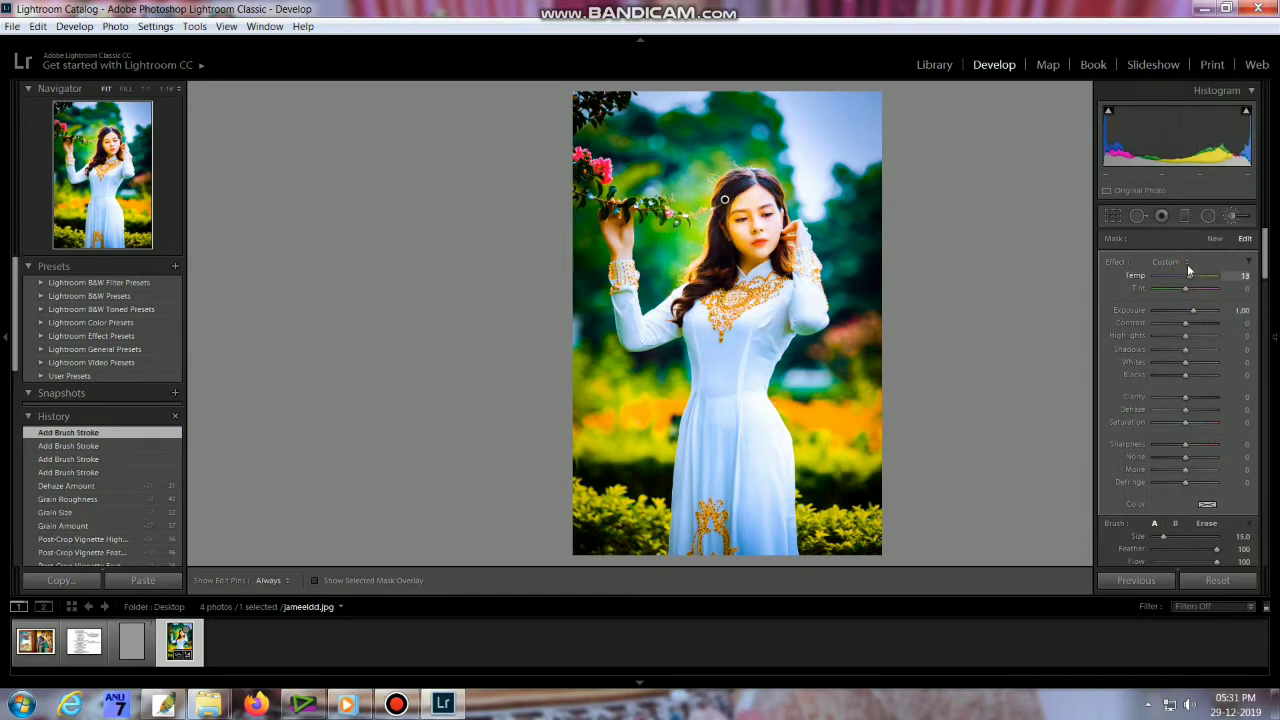
pyautogui.moveTo(1191, 266); pyautogui.dragTo(1186, 290)
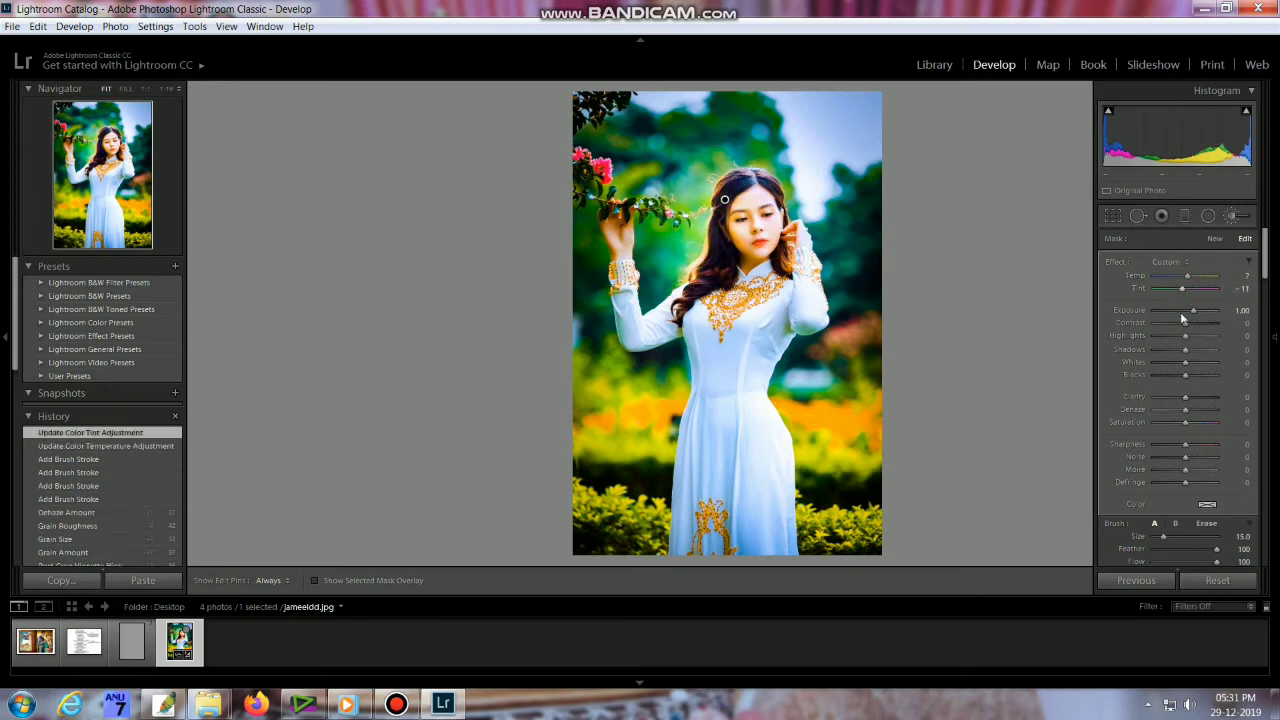
pyautogui.moveTo(1193, 310); pyautogui.dragTo(1189, 311)
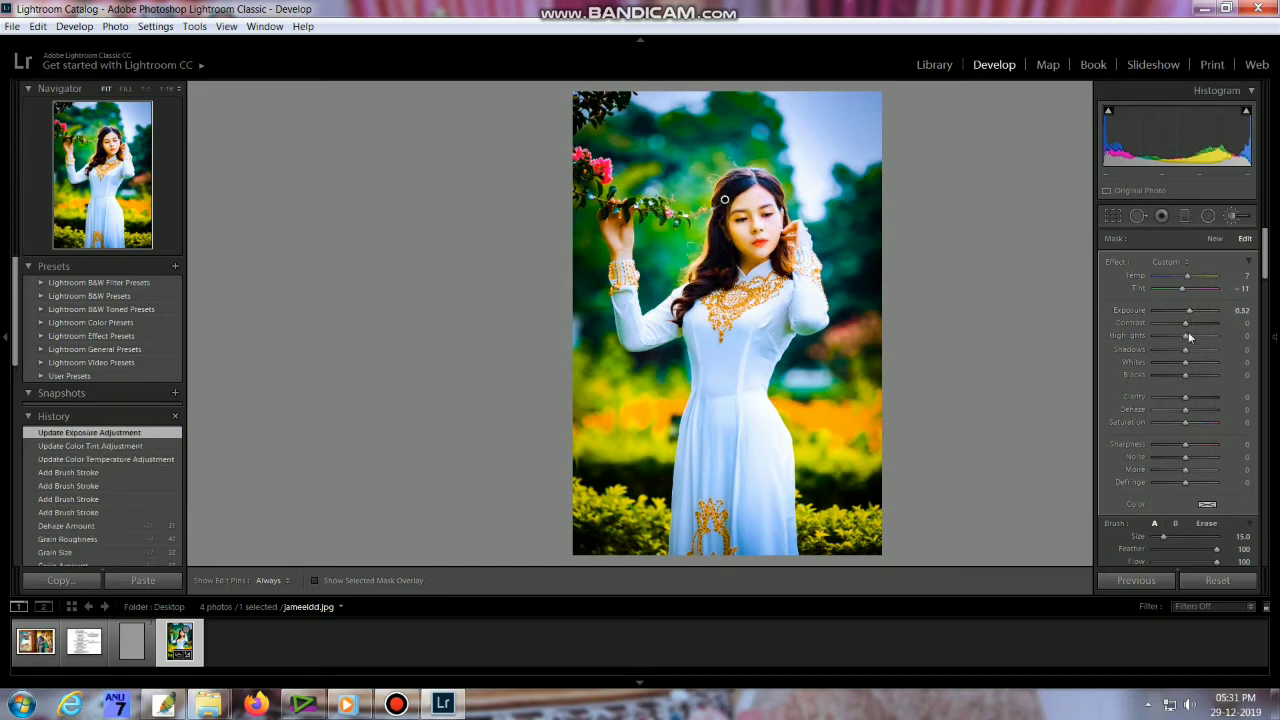
# - Close the Adjustment Brush, collapse the panels and try the Reference View layouts
pyautogui.click(1230, 218)
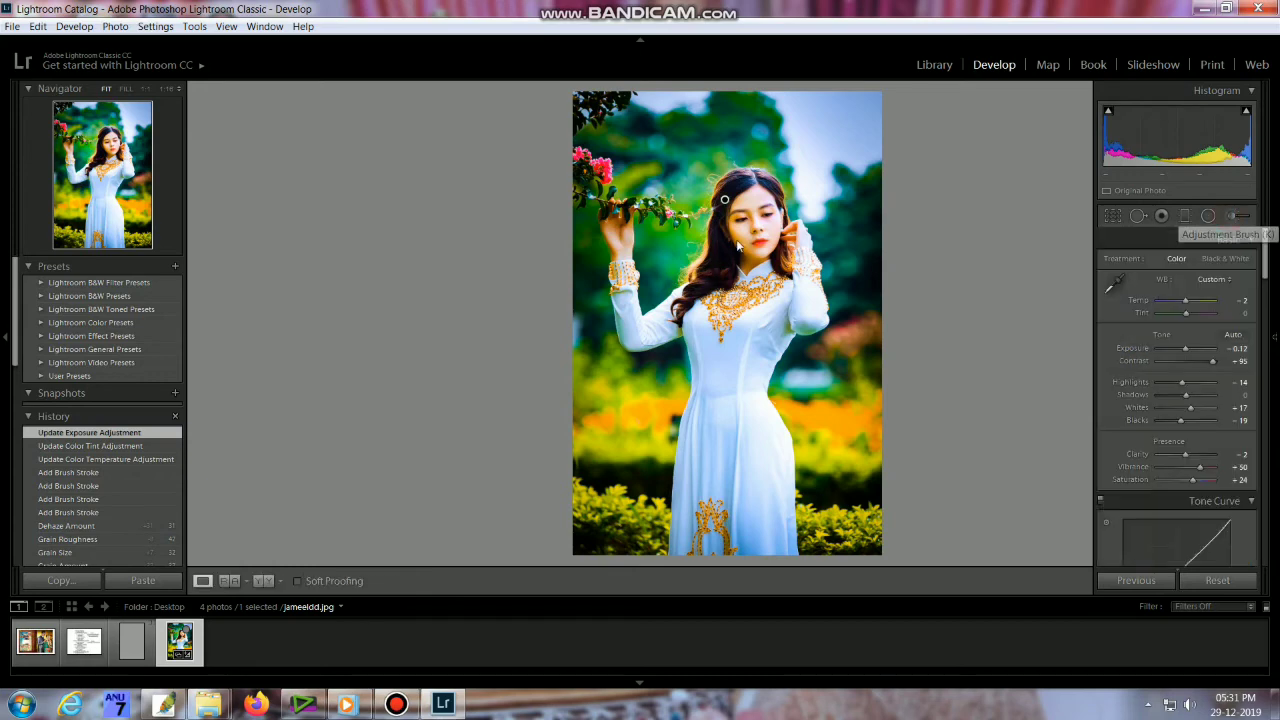
pyautogui.press('F8')
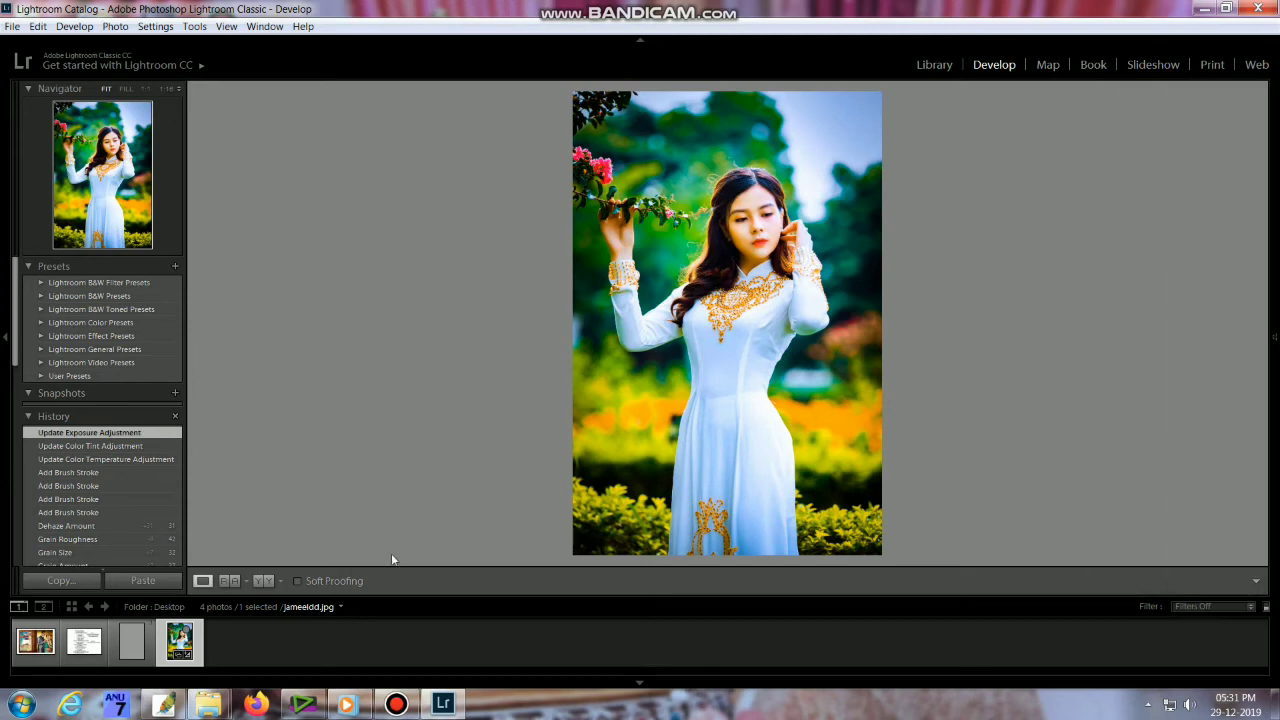
pyautogui.click(229, 581)
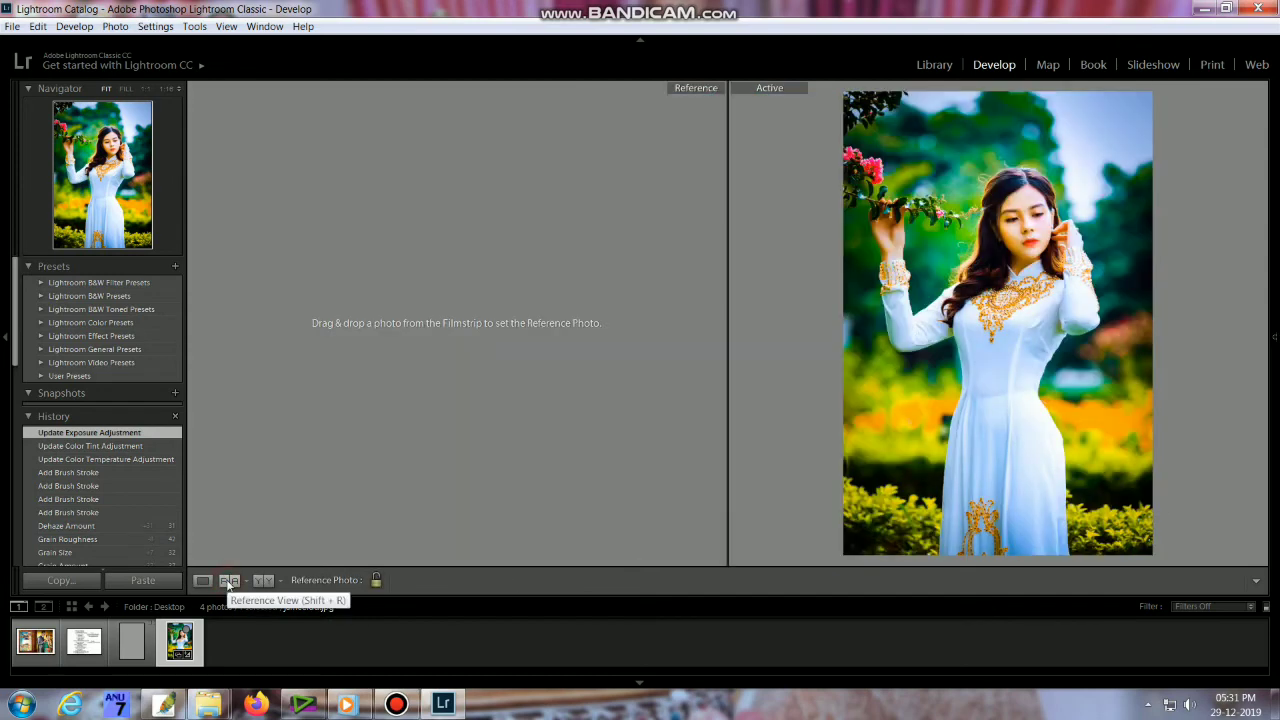
pyautogui.click(229, 581)
pyautogui.click(229, 581)
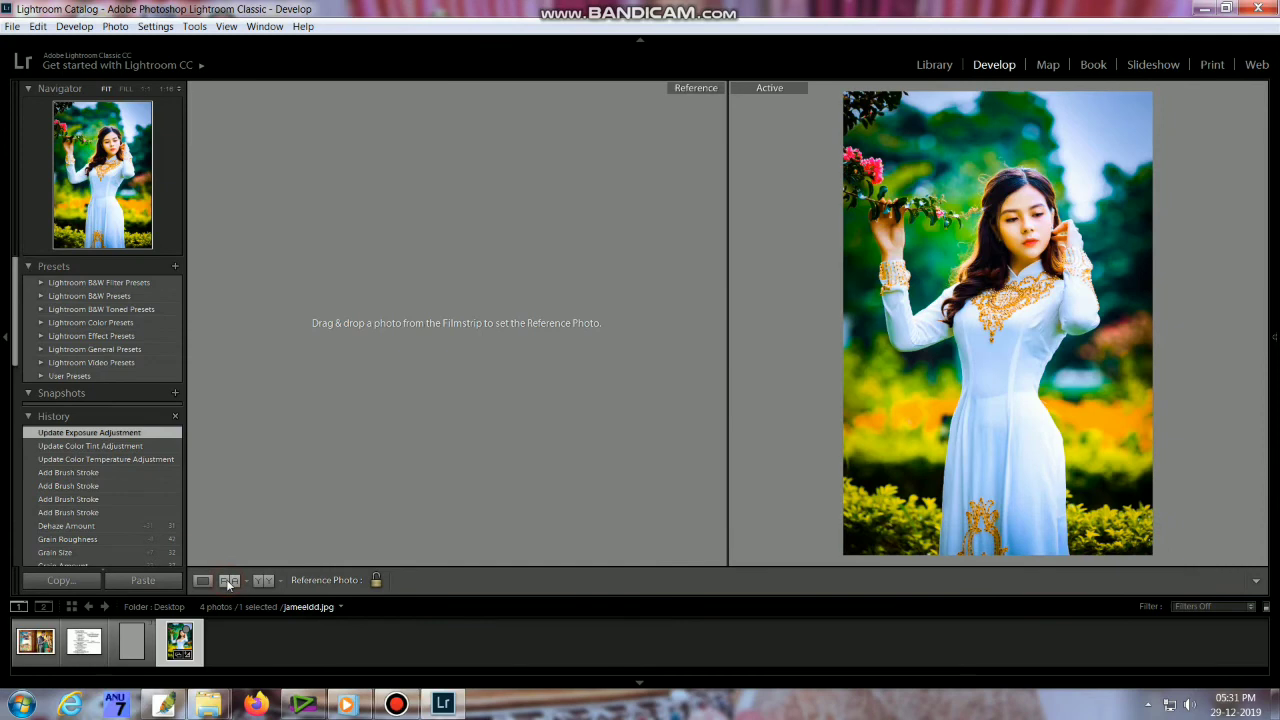
# - Cycle the Before/After layouts to show the original and edited portrait side by side
pyautogui.click(260, 580)
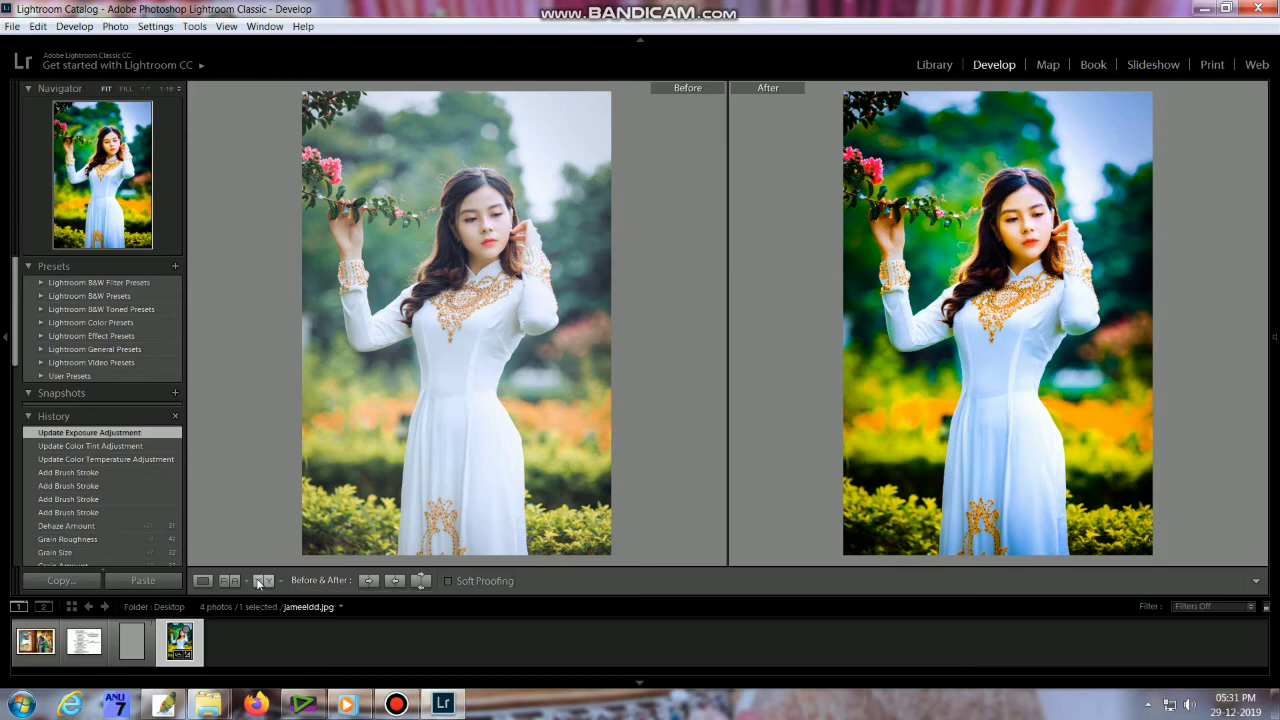
pyautogui.click(260, 580)
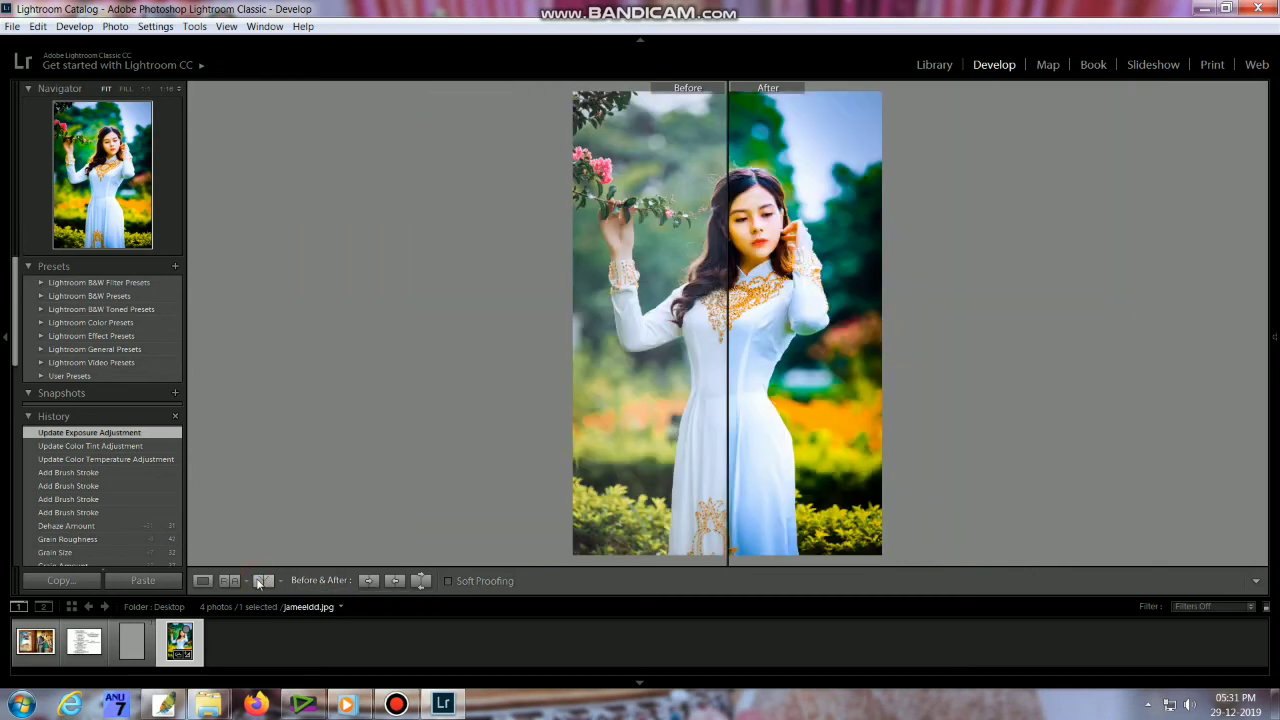
pyautogui.click(260, 580)
pyautogui.click(260, 580)
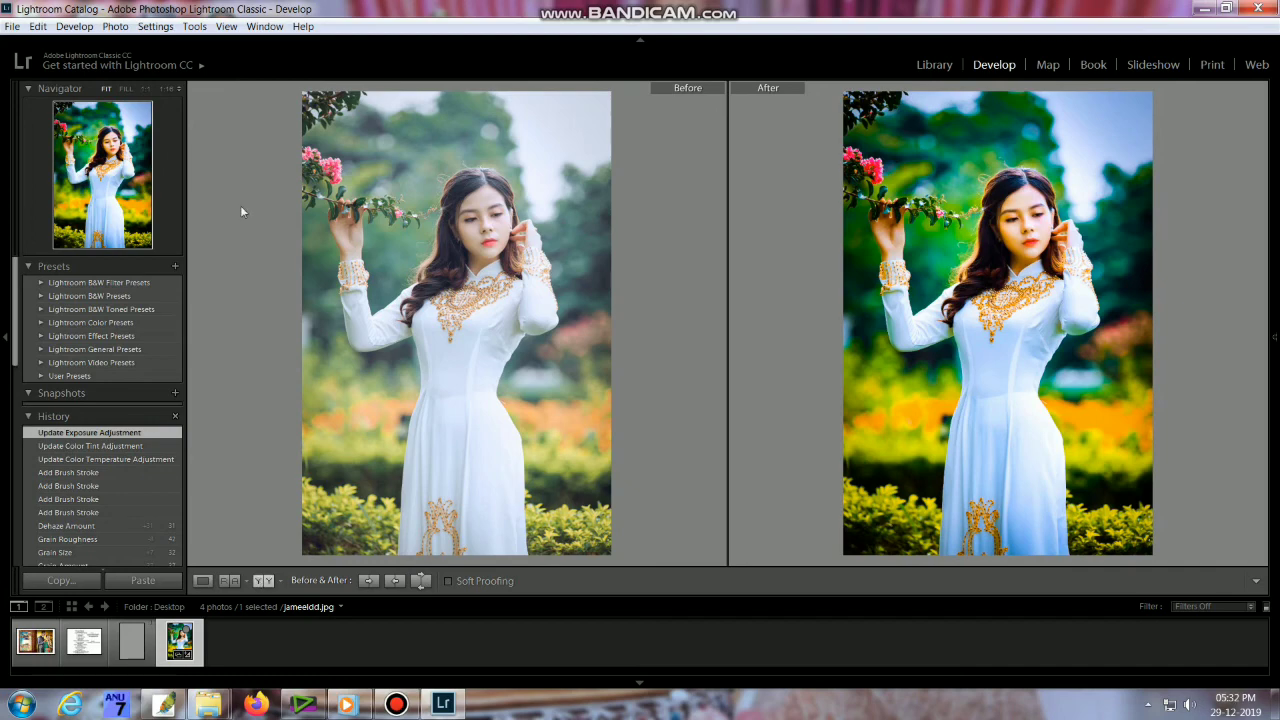
pyautogui.click(14, 27)
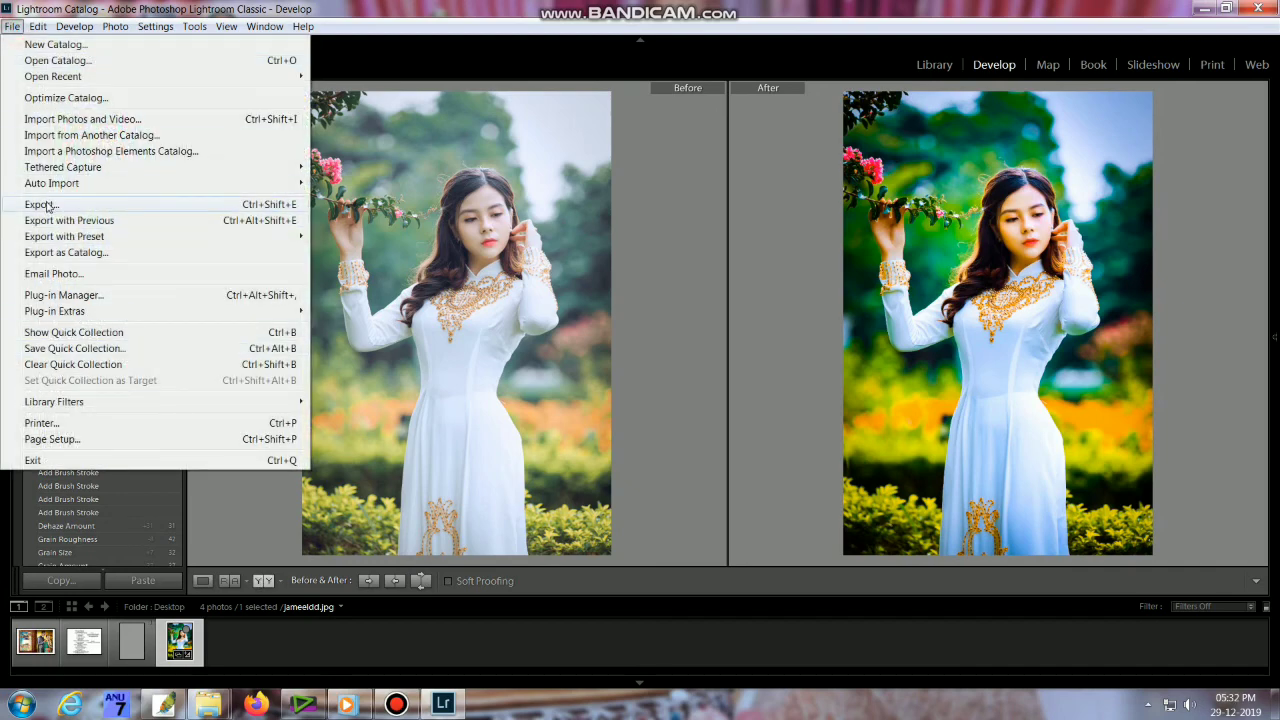
# - Export the portrait as a quality-100 sRGB JPEG to an Untitled Export folder in My Documents
pyautogui.click(47, 205)
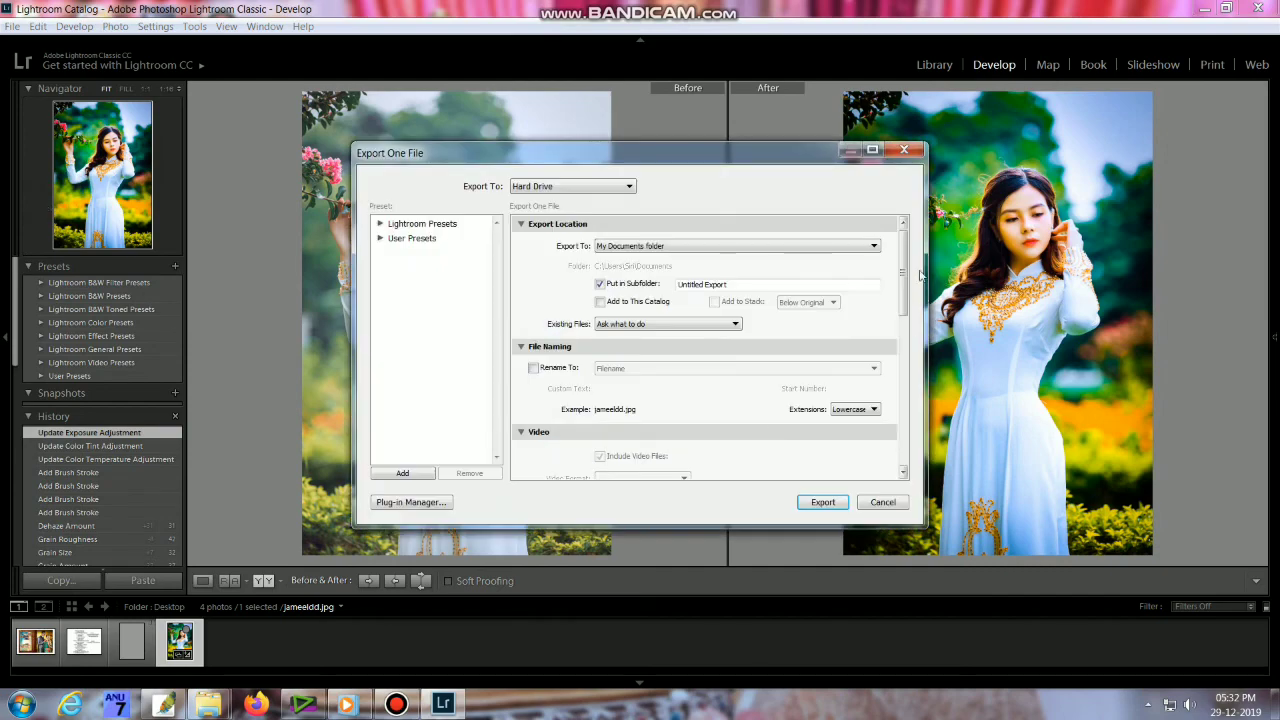
pyautogui.moveTo(903, 275); pyautogui.dragTo(906, 422)
pyautogui.click(822, 502)
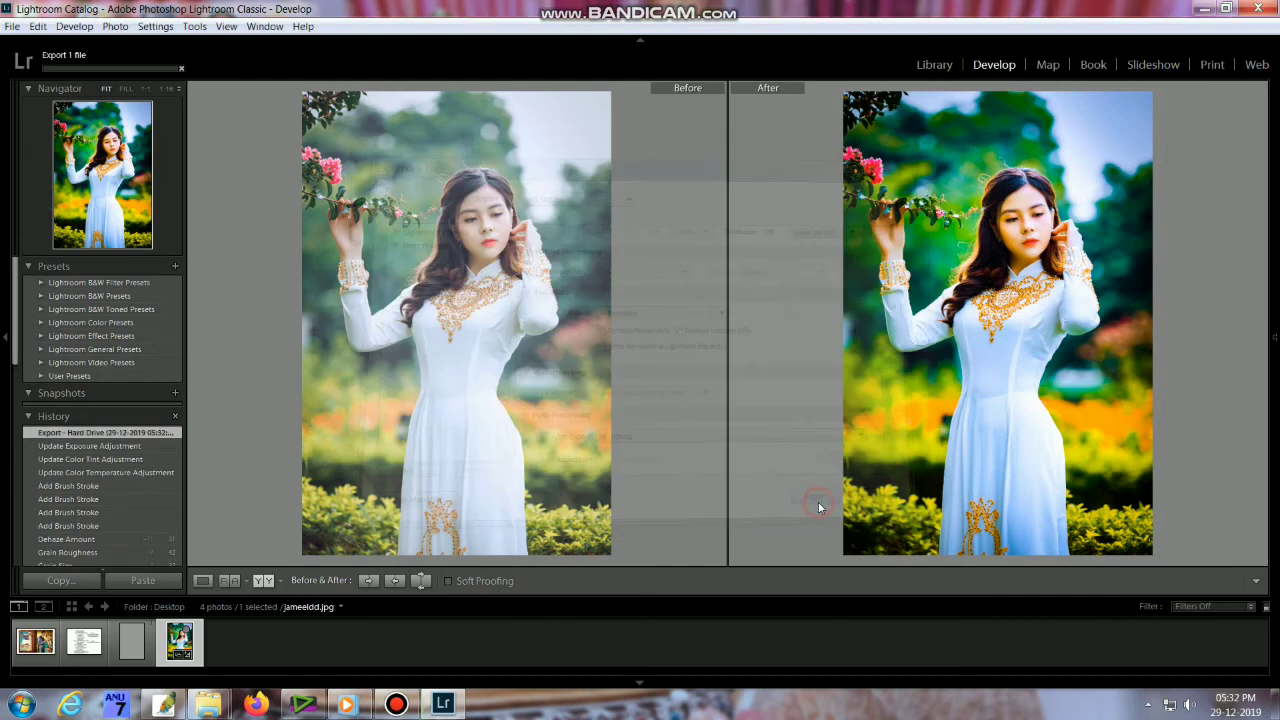